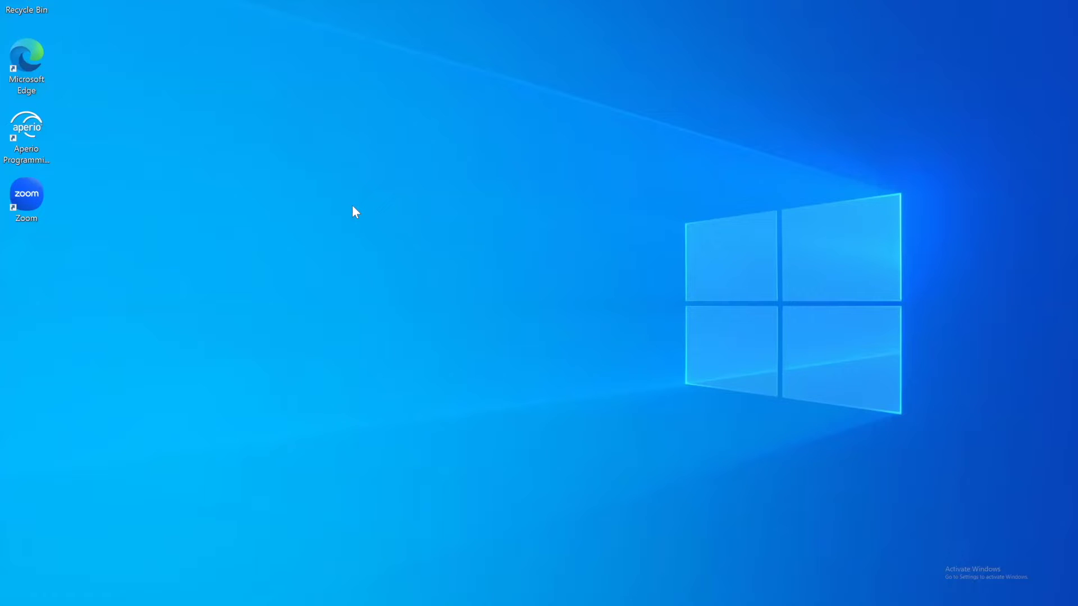
# - Launch Aperio Programming Application and bring up the New Installation form from the Open Installation dialog
pyautogui.click(23, 146)
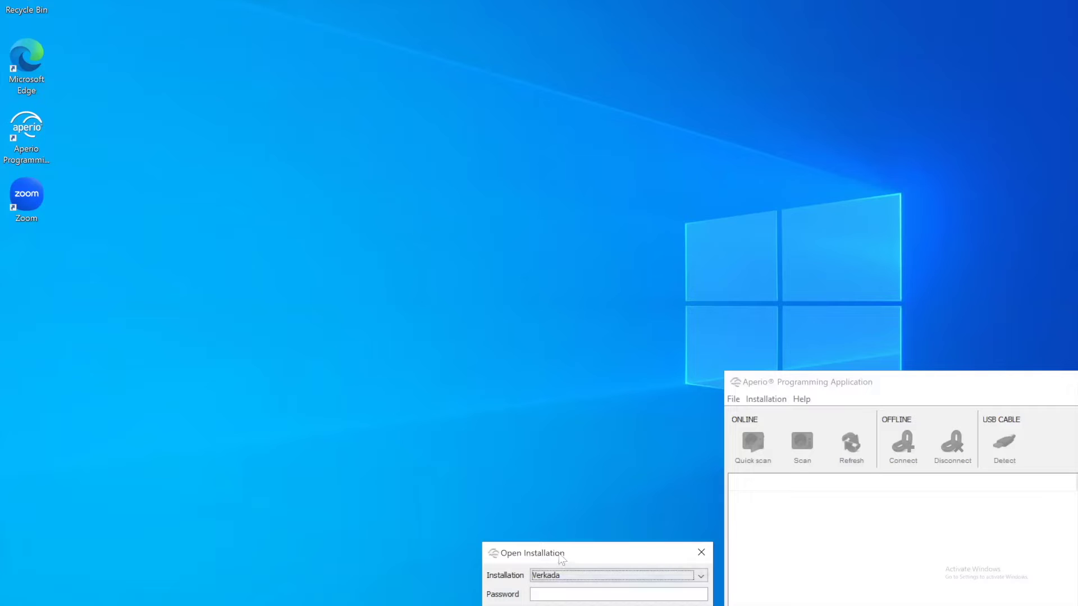
pyautogui.moveTo(562, 555); pyautogui.dragTo(531, 160)
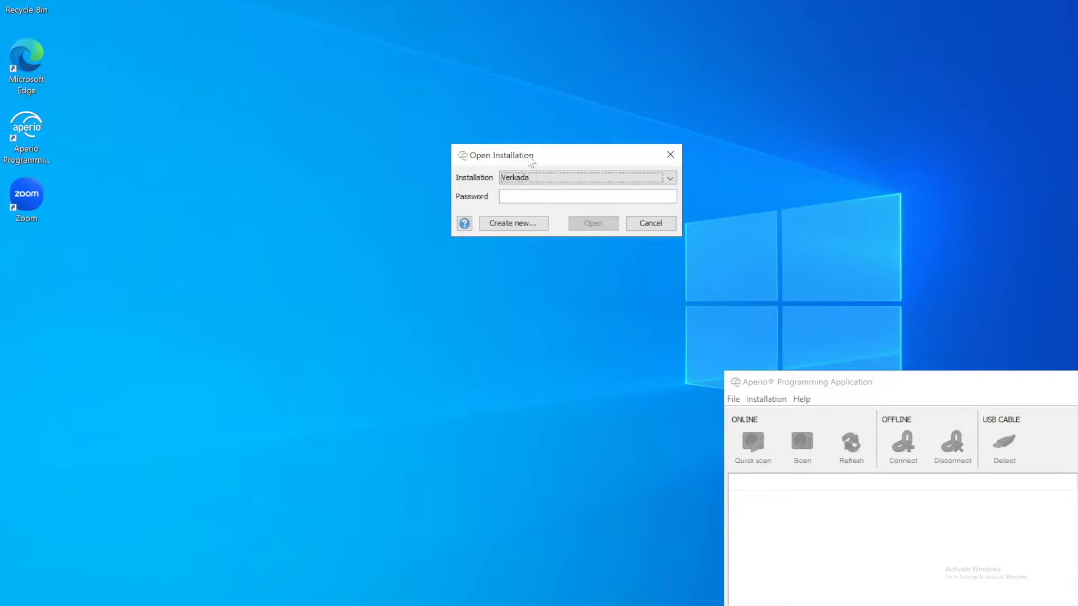
pyautogui.click(520, 177)
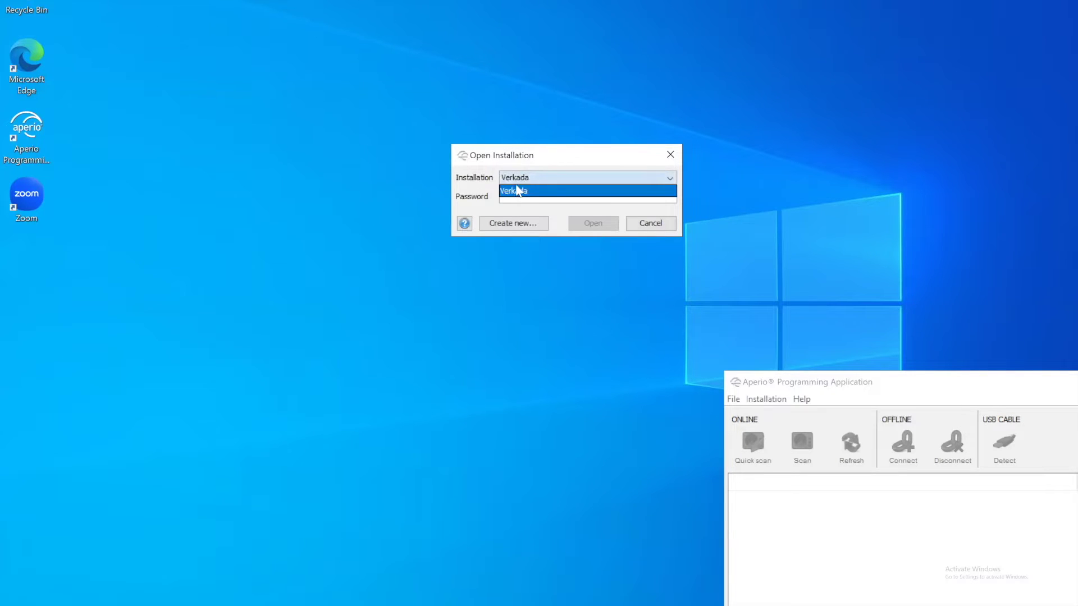
pyautogui.click(515, 188)
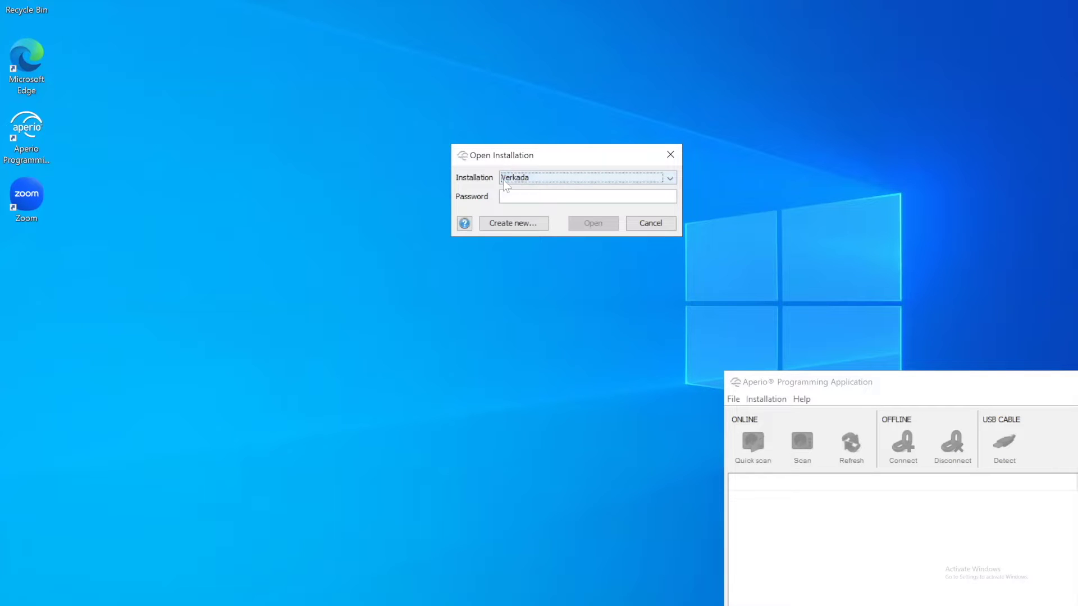
pyautogui.click(512, 223)
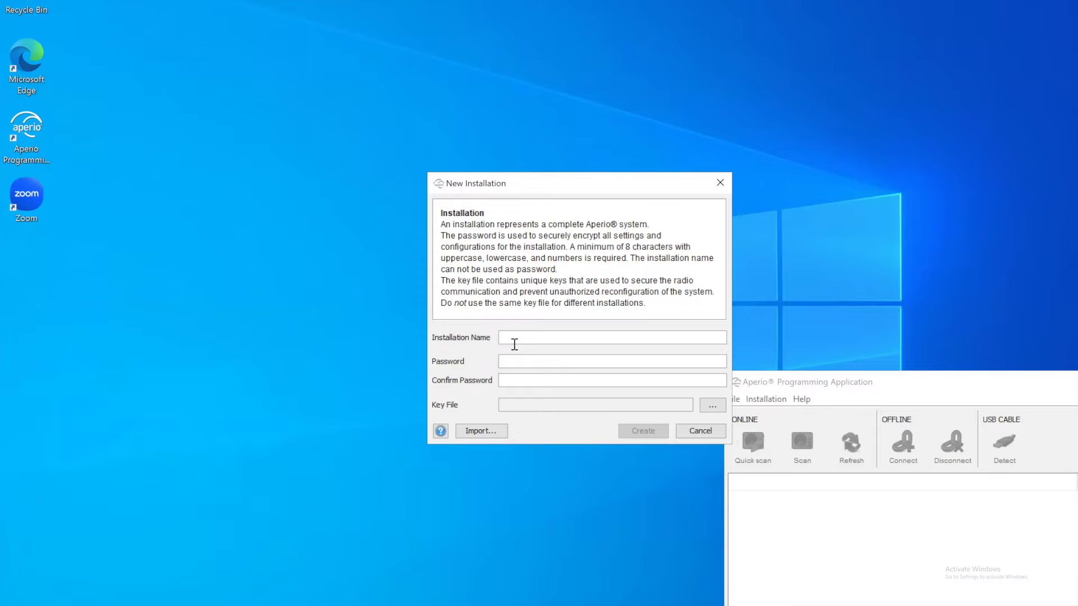
# - Look over the New Installation fields, then cancel the form without creating an installation
pyautogui.click(509, 380)
pyautogui.click(700, 431)
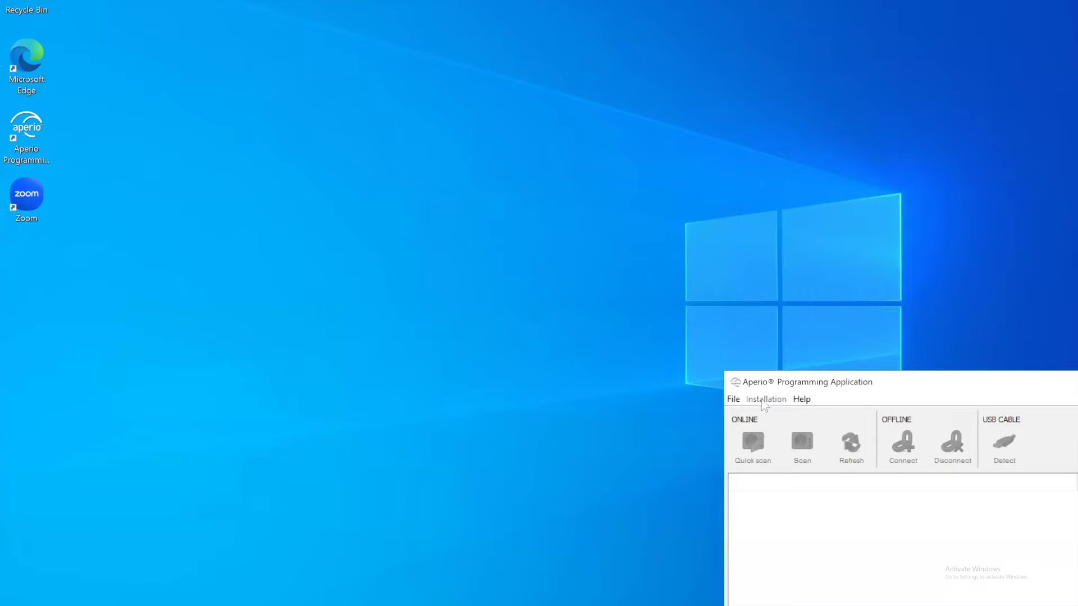
# - Open the Verkada installation with its password, maximise the window, and scan for communication hubs
pyautogui.moveTo(753, 371); pyautogui.dragTo(250, 49)
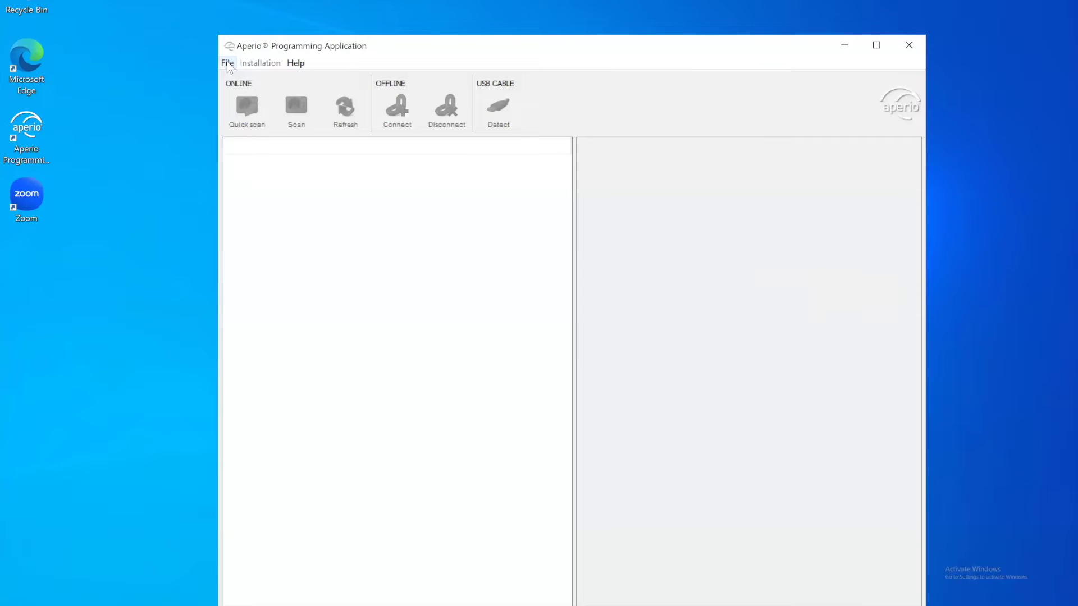
pyautogui.click(227, 63)
pyautogui.click(270, 96)
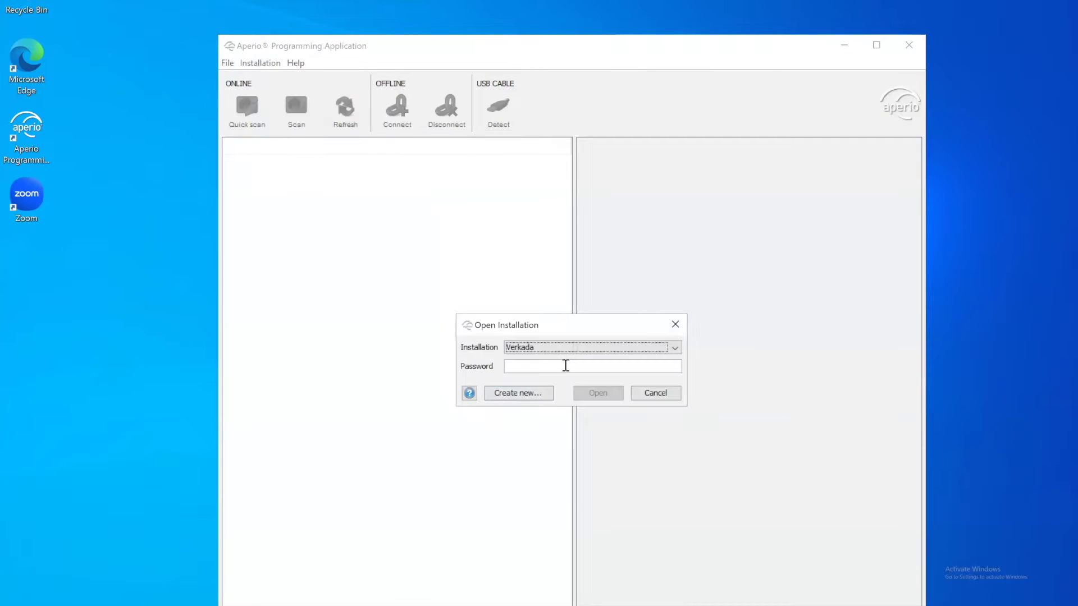
pyautogui.write('••••••••••')
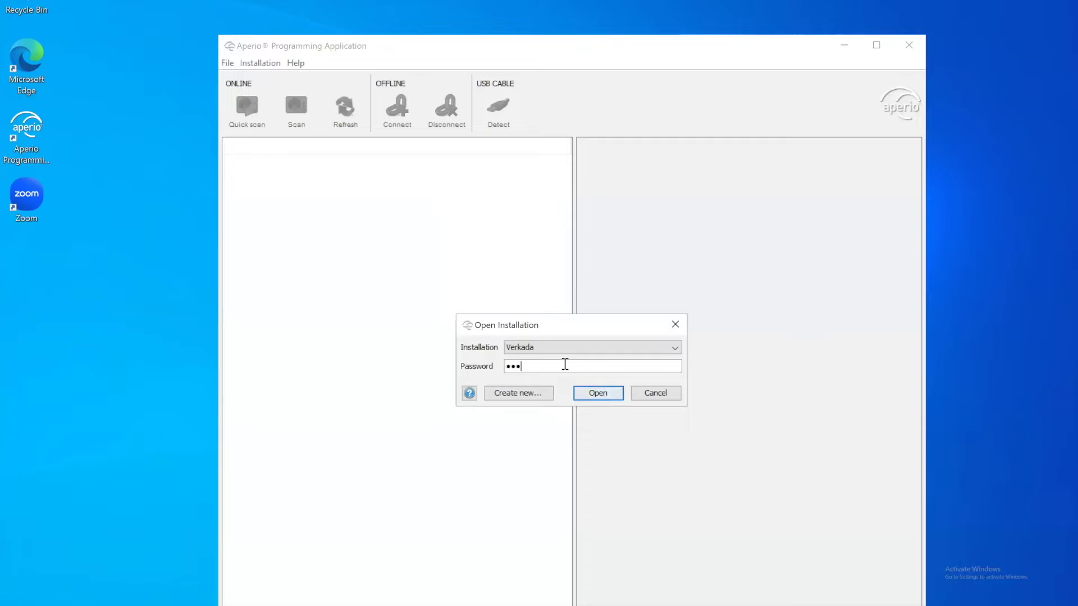
pyautogui.press('Return')
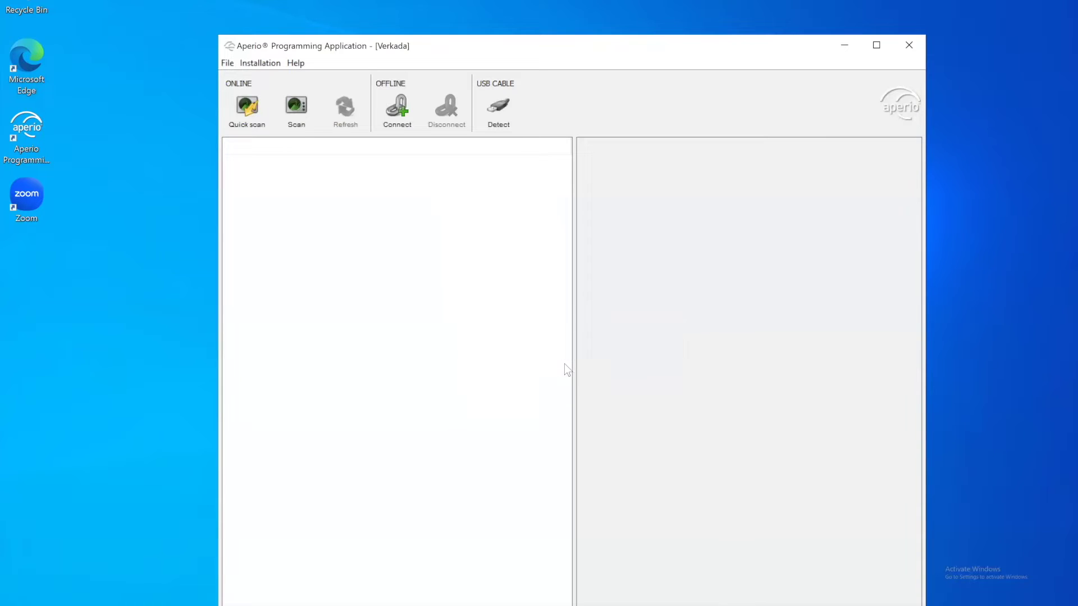
pyautogui.doubleClick(624, 48)
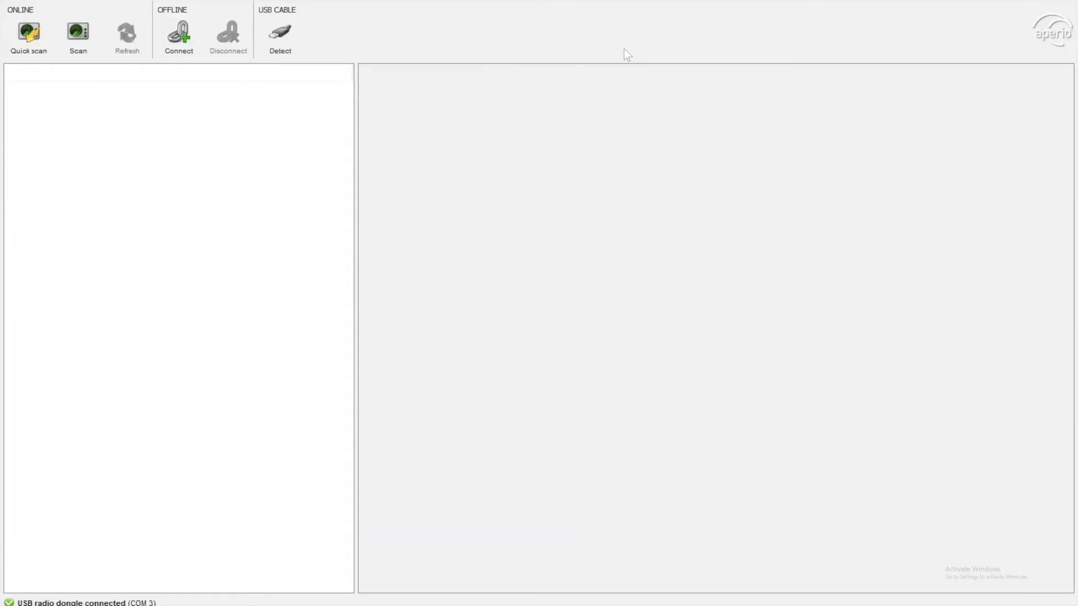
pyautogui.click(63, 38)
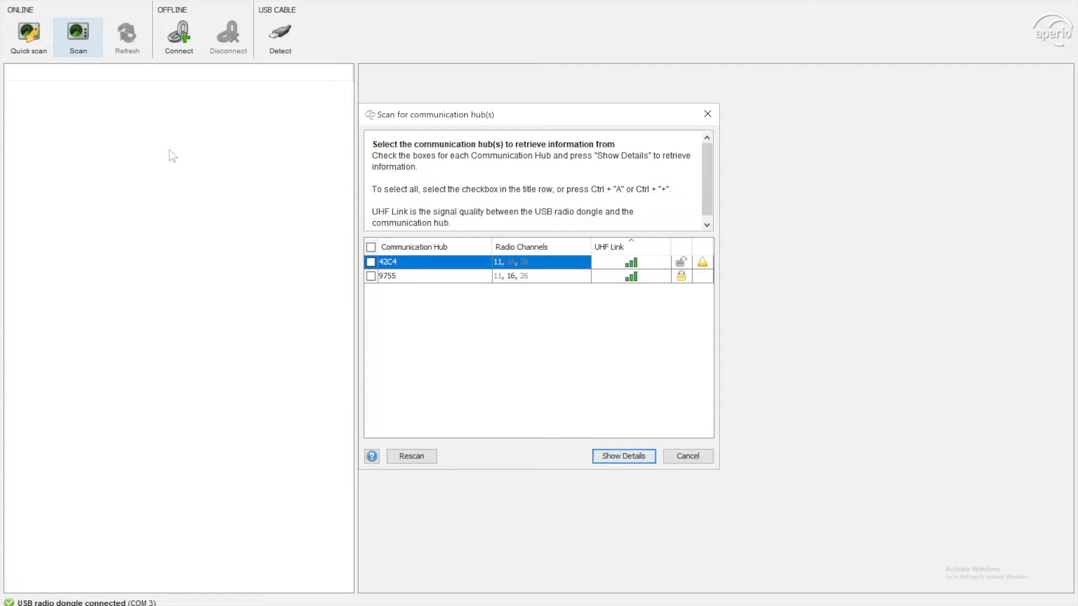
# - Select hub 9755 from the scan results and load its paired locks 2010E3 and 193CE2
pyautogui.click(438, 279)
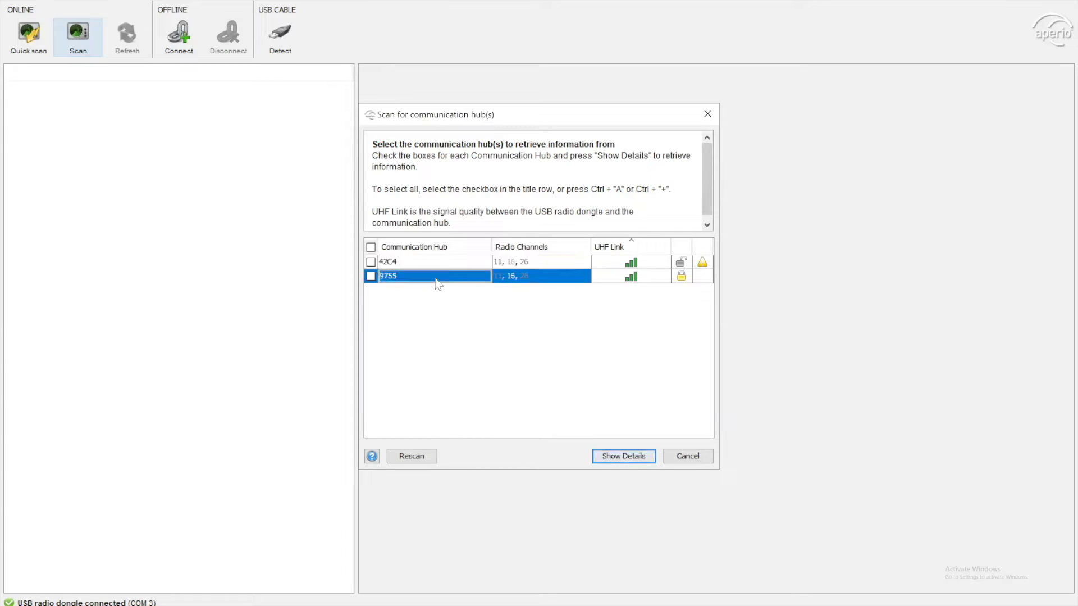
pyautogui.click(371, 277)
pyautogui.click(620, 456)
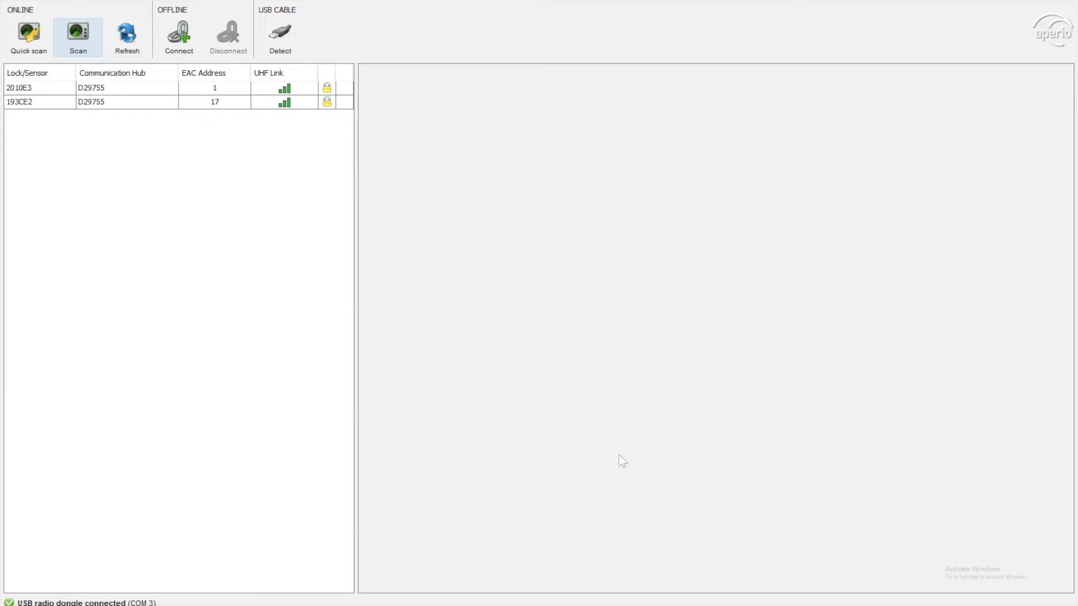
pyautogui.click(140, 88)
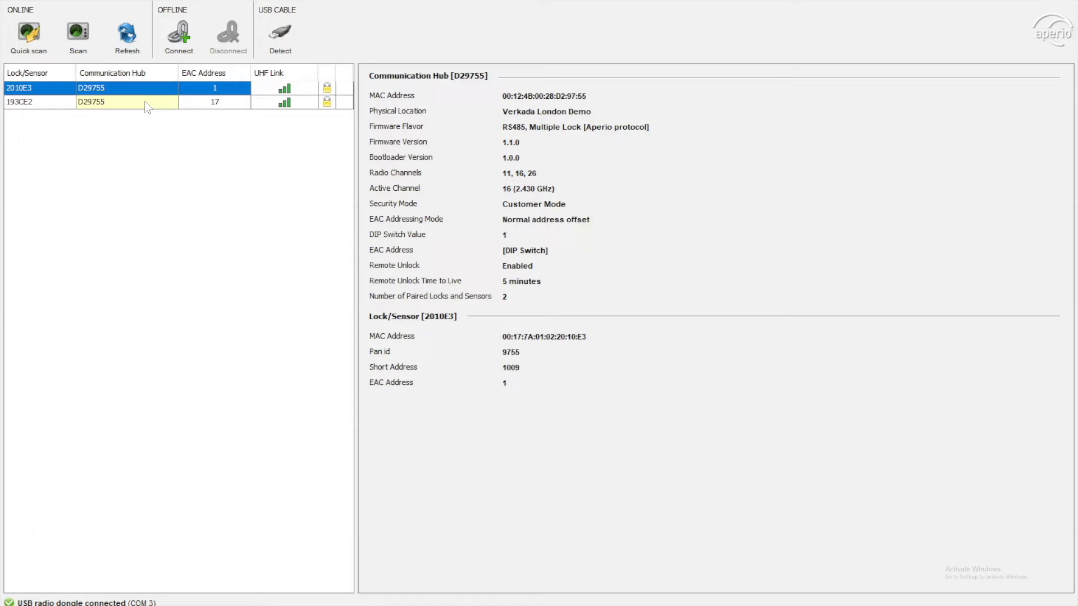
# - Check lock 193CE2's details, then return to lock 2010E3 and hub D29755's details
pyautogui.click(147, 104)
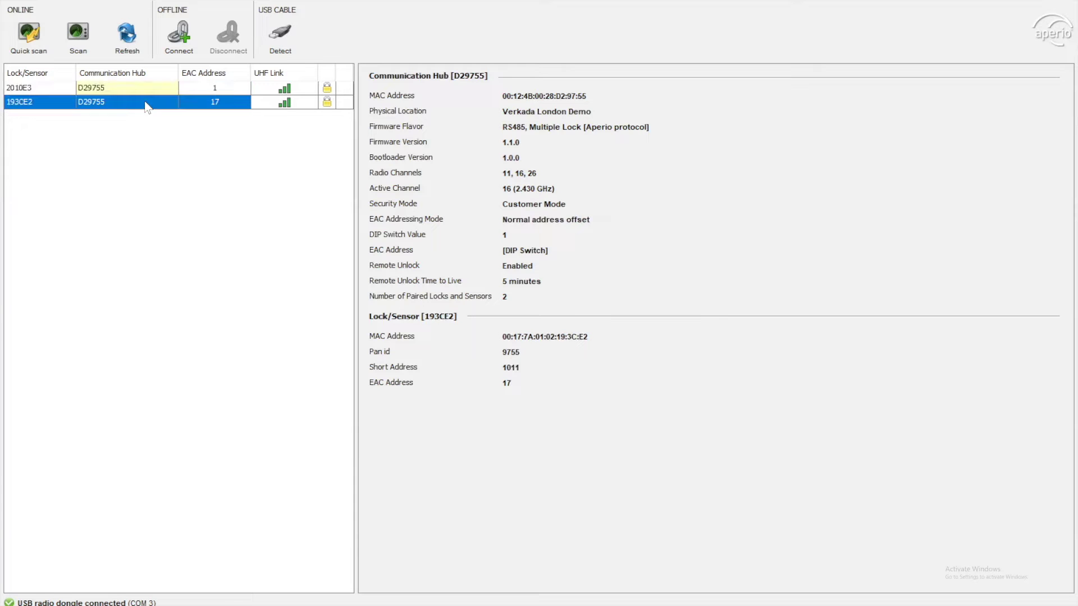
pyautogui.click(167, 89)
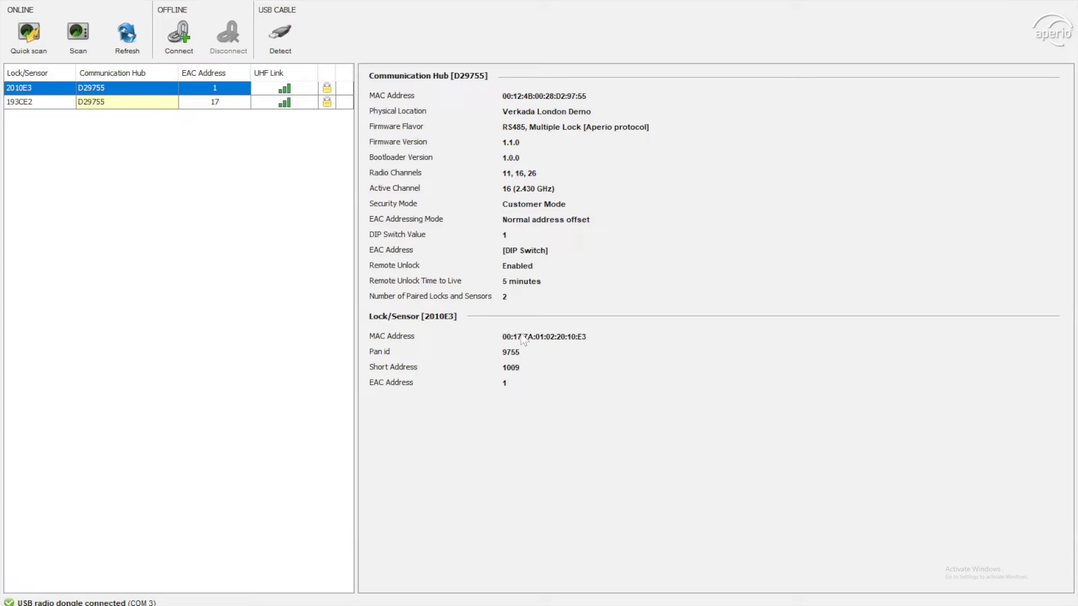
pyautogui.rightClick(144, 93)
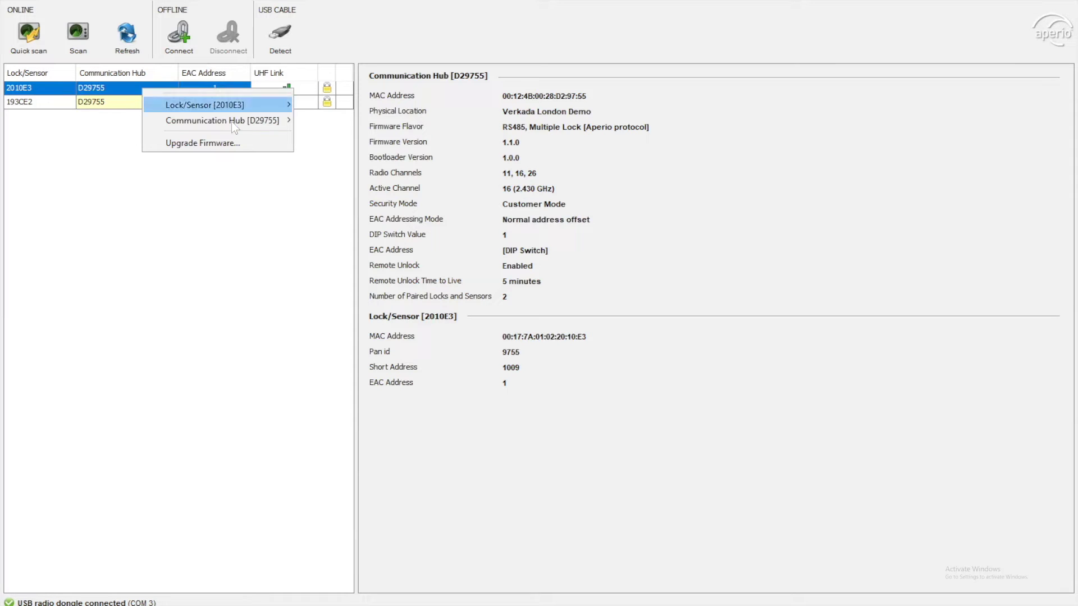
# - Pair new lock 179627 to hub D29755, where it receives EAC address 33
pyautogui.moveTo(231, 121)
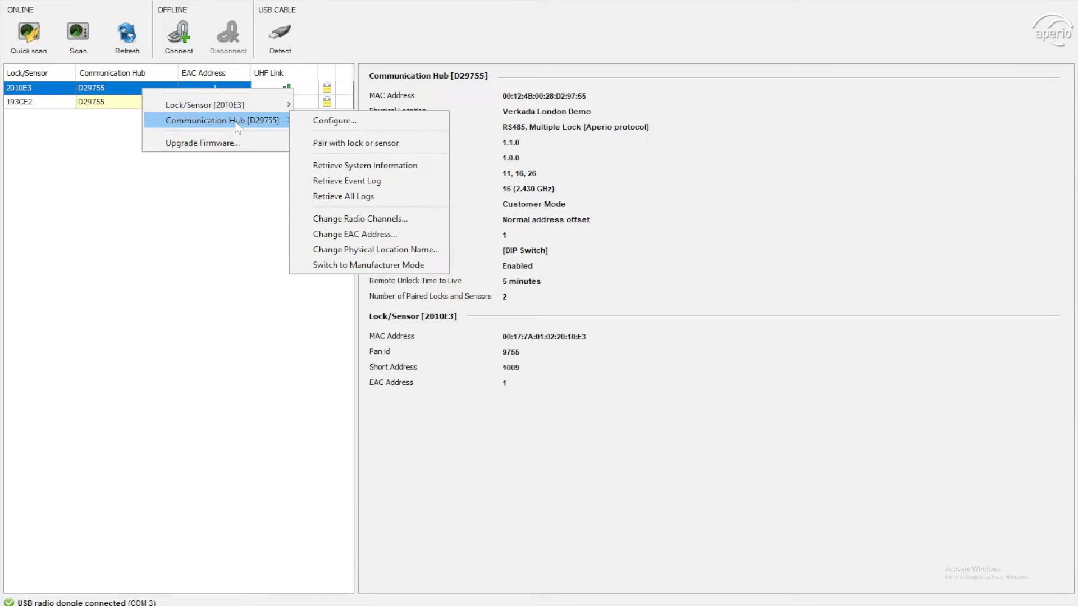
pyautogui.click(337, 144)
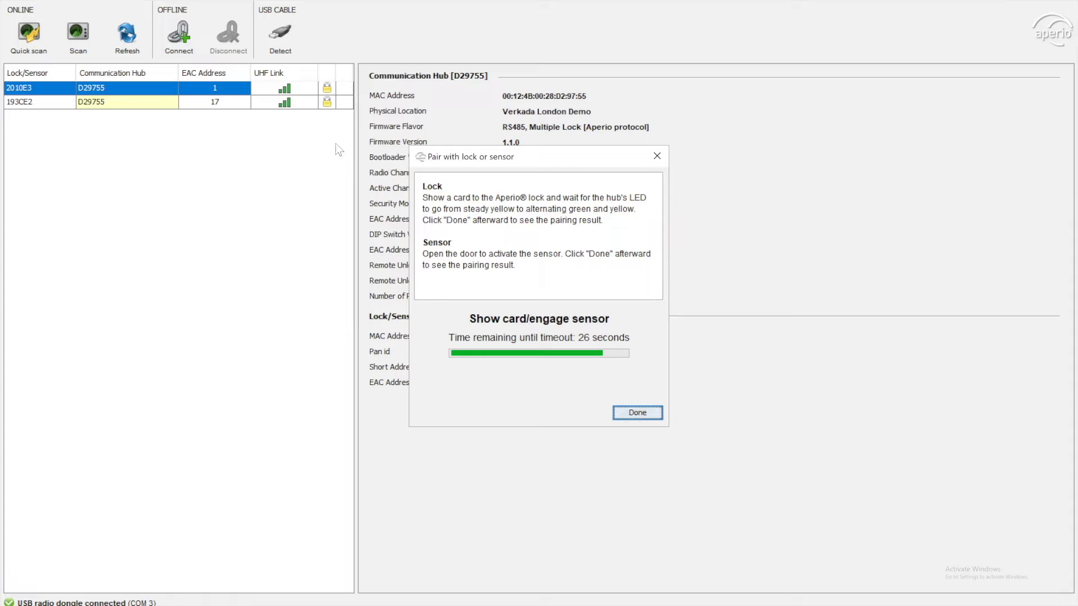
pyautogui.click(641, 412)
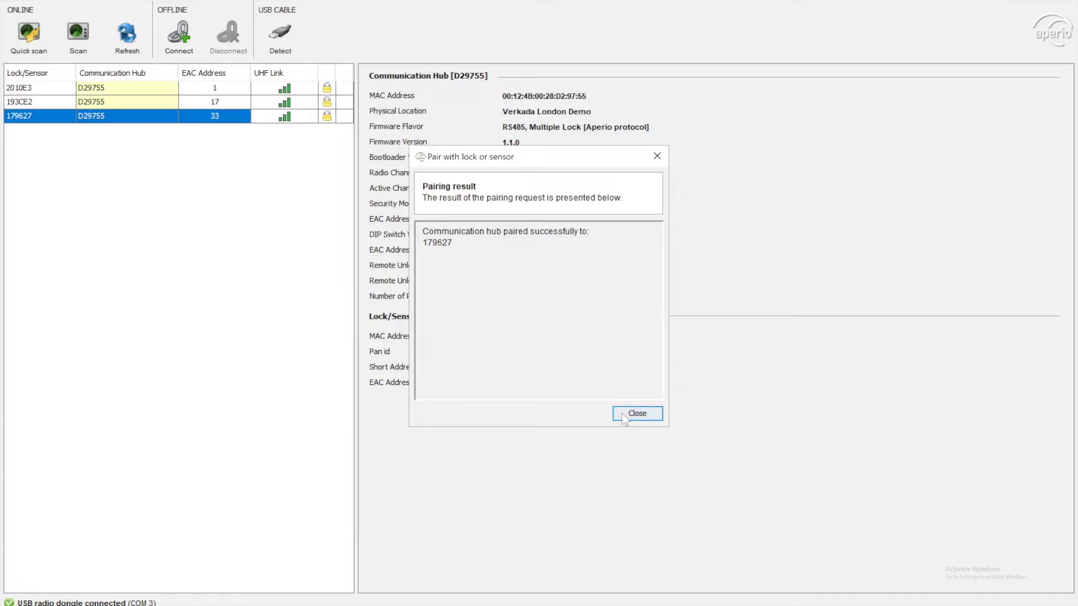
pyautogui.click(637, 413)
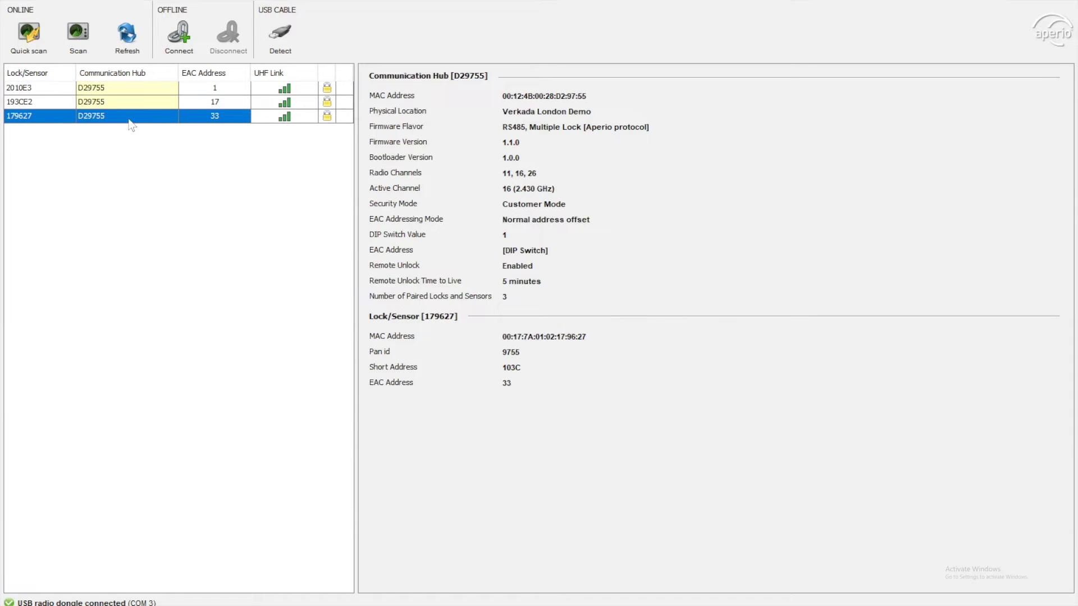
pyautogui.rightClick(206, 118)
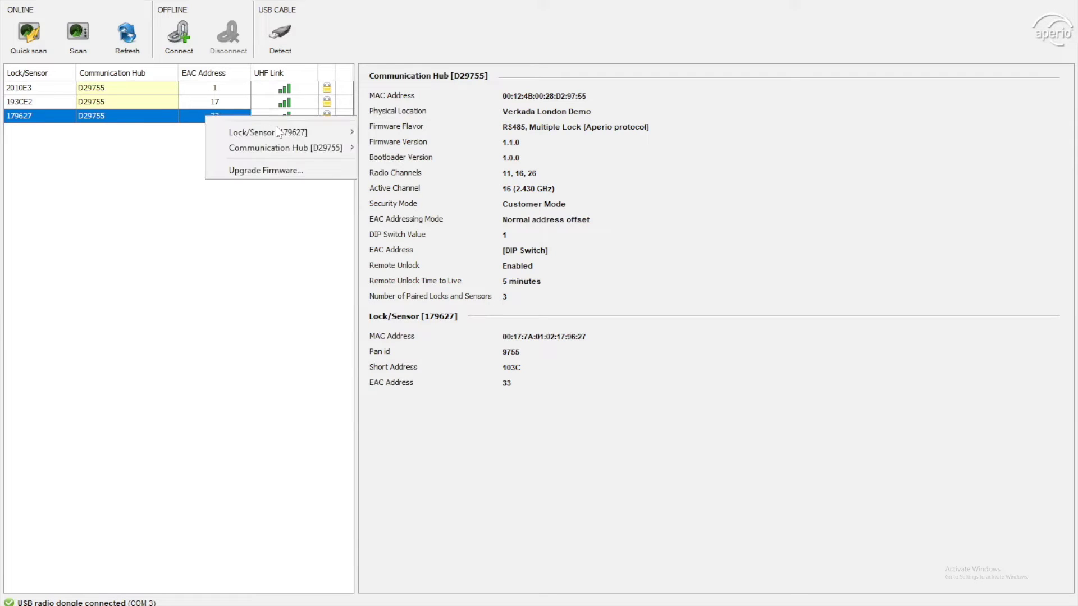
# - Begin configuring lock 179627 and pass RFID Configuration without adding an iCLASS/PicoPass card type
pyautogui.moveTo(323, 137)
pyautogui.click(388, 132)
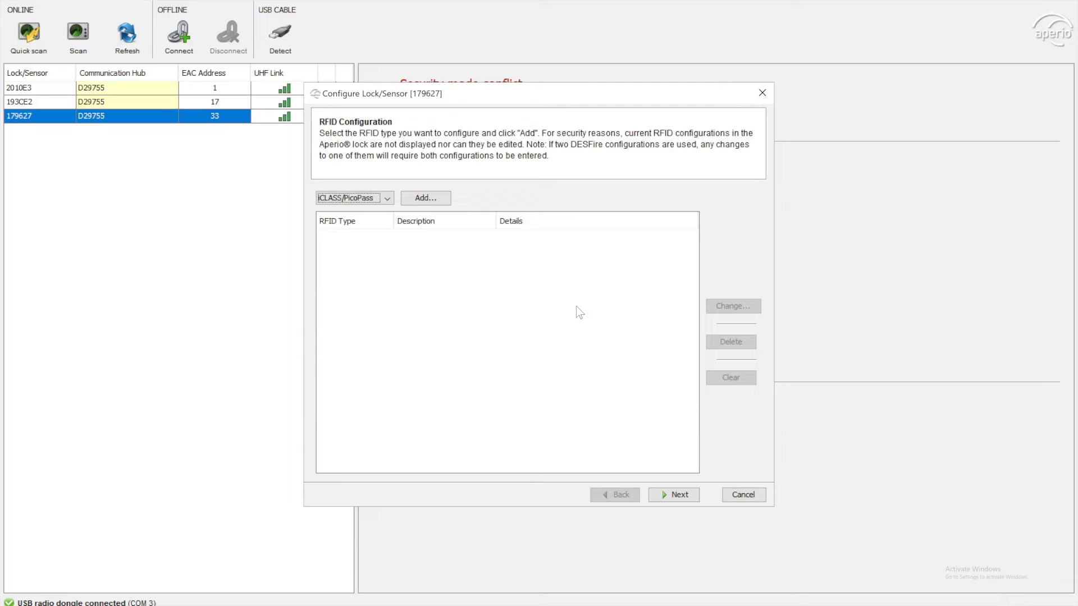
pyautogui.click(424, 196)
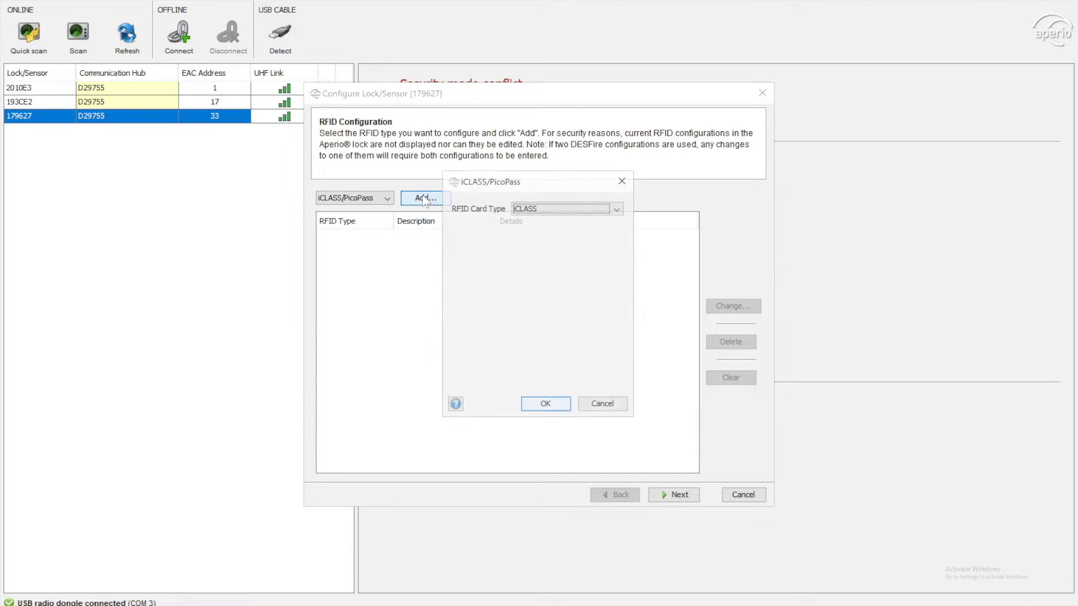
pyautogui.click(516, 209)
pyautogui.click(542, 221)
pyautogui.click(617, 209)
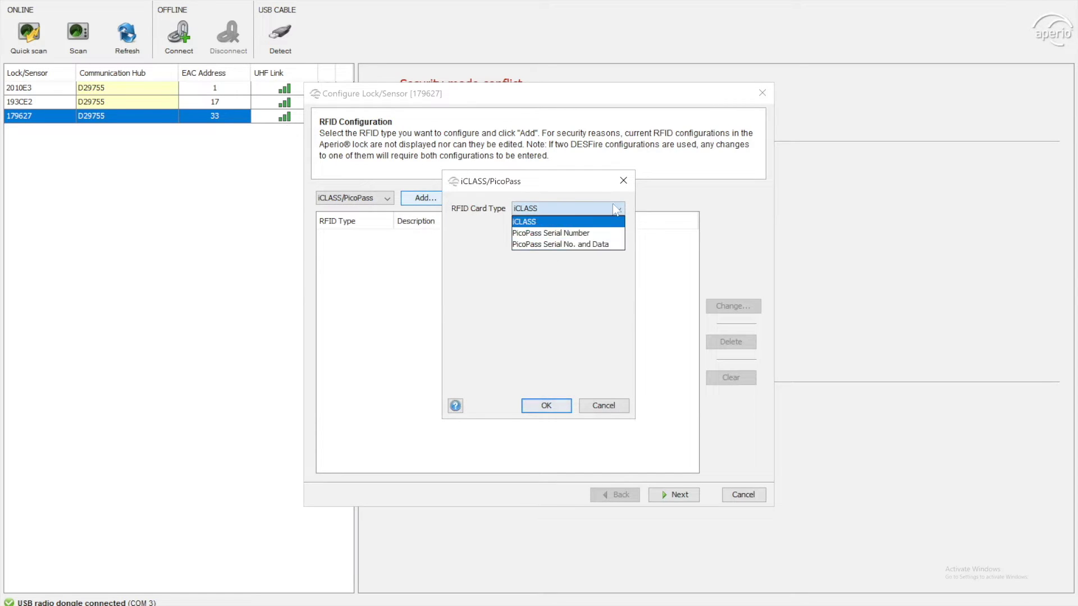
pyautogui.click(623, 181)
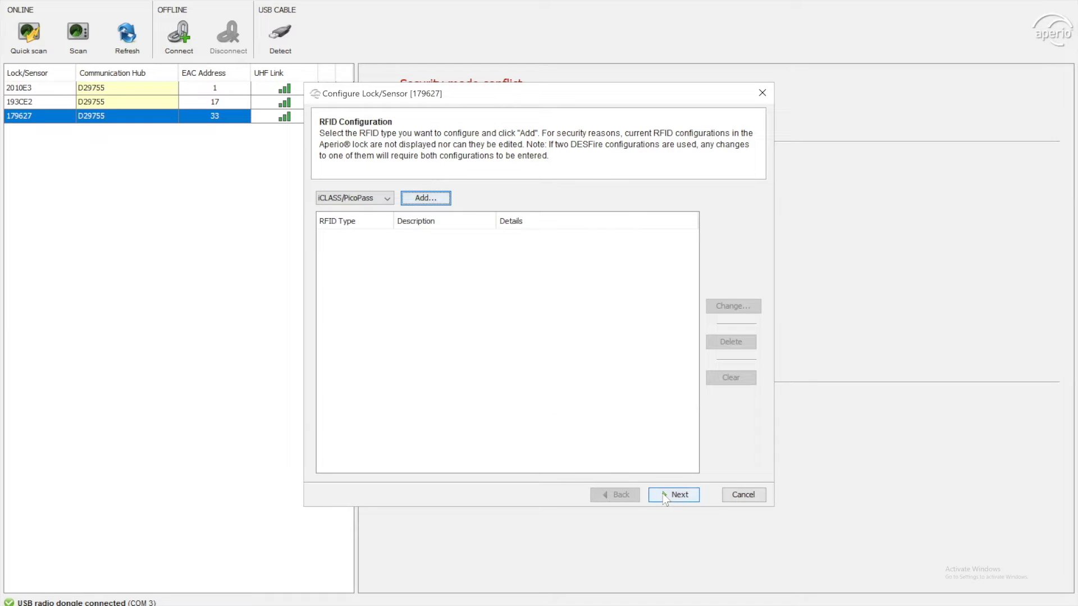
pyautogui.click(663, 493)
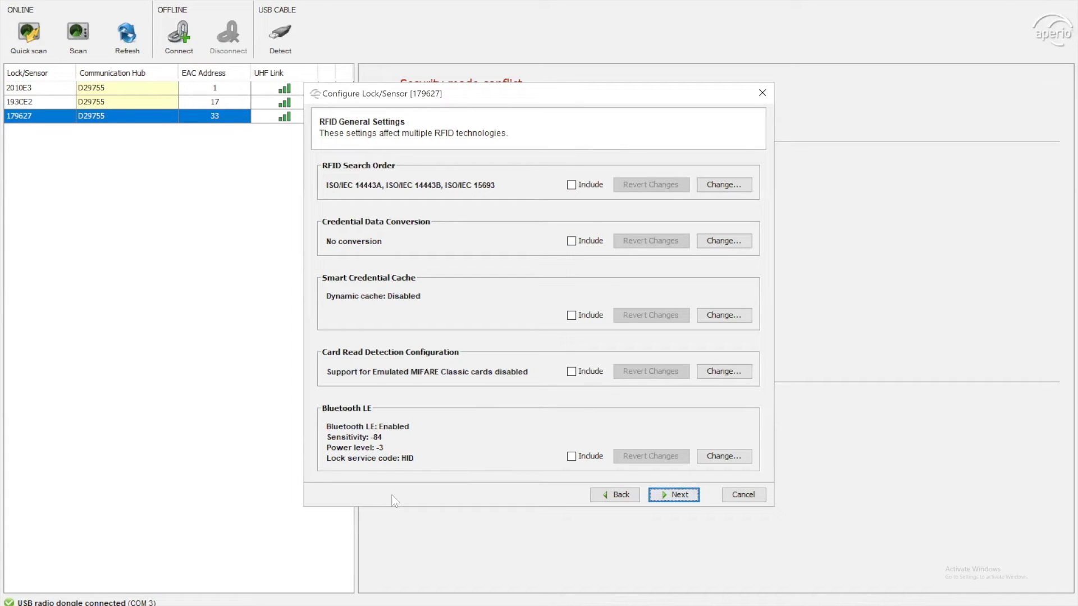
# - Leave Credential Data Conversion at No conversion and advance to the Override Credential step
pyautogui.click(742, 241)
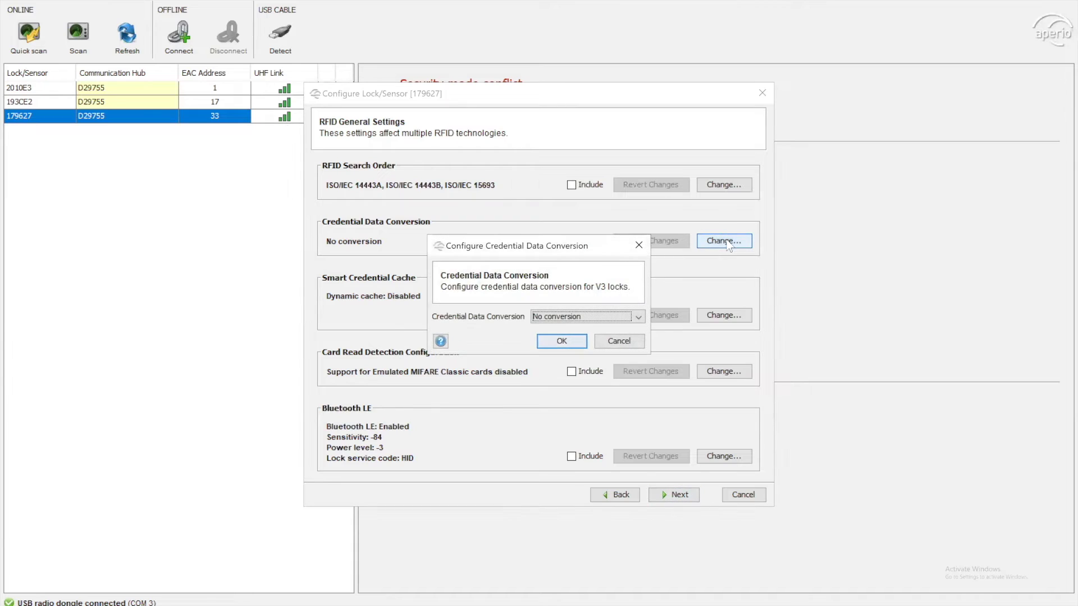
pyautogui.click(584, 317)
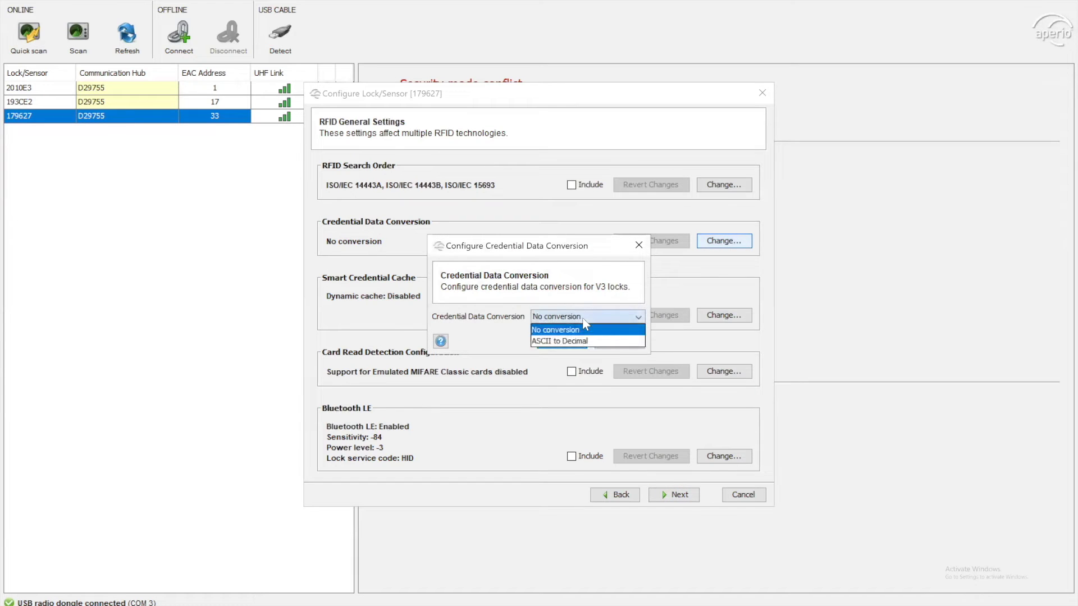
pyautogui.click(639, 245)
pyautogui.click(677, 495)
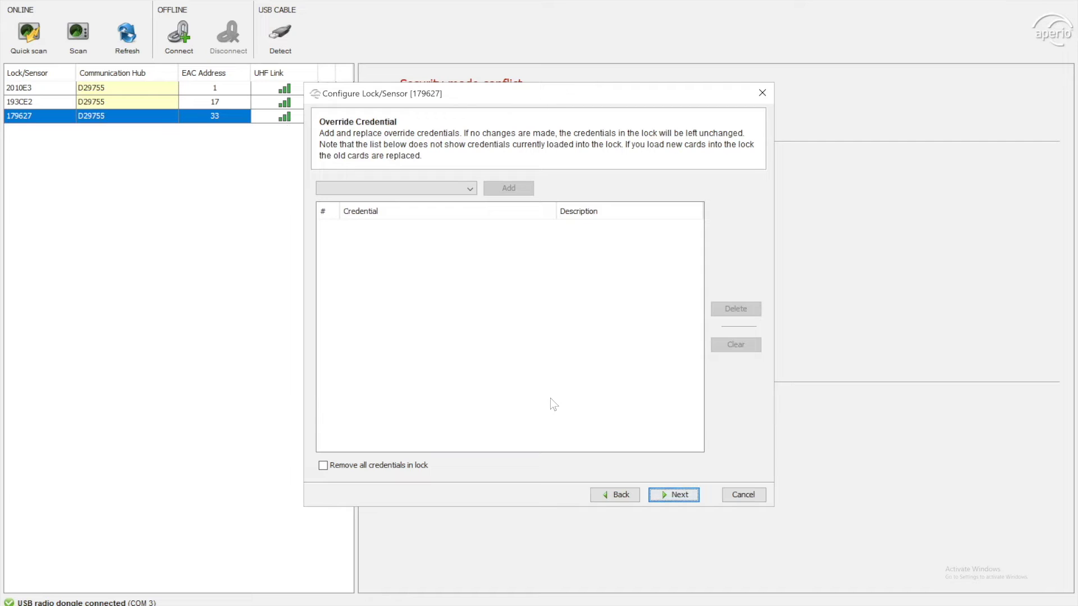
# - Cancel adding a MIFARE UID override credential and advance to Security Mode Setting
pyautogui.click(465, 189)
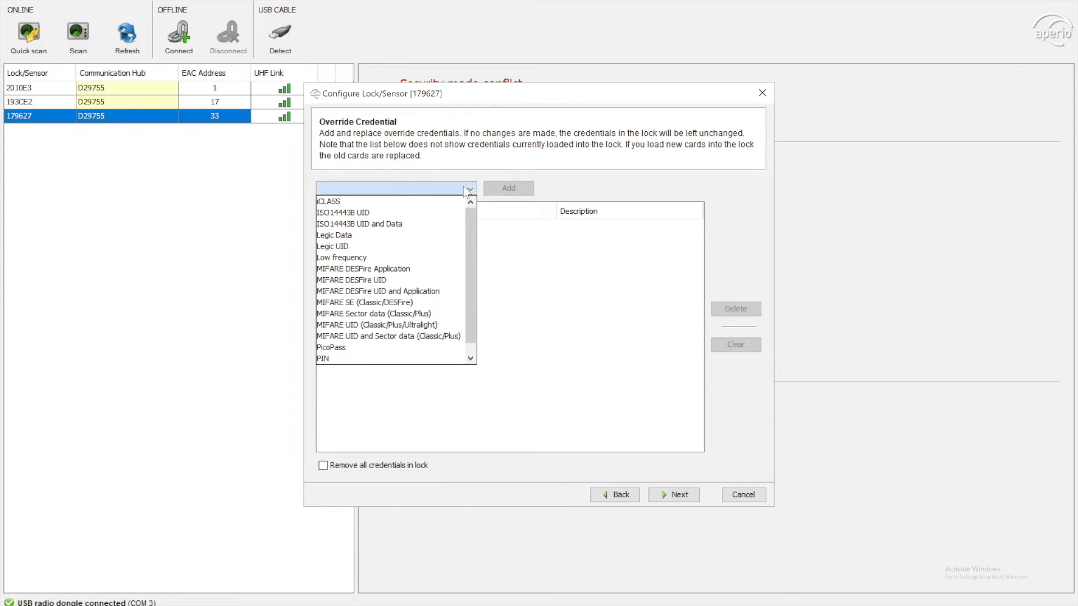
pyautogui.click(415, 325)
pyautogui.click(520, 191)
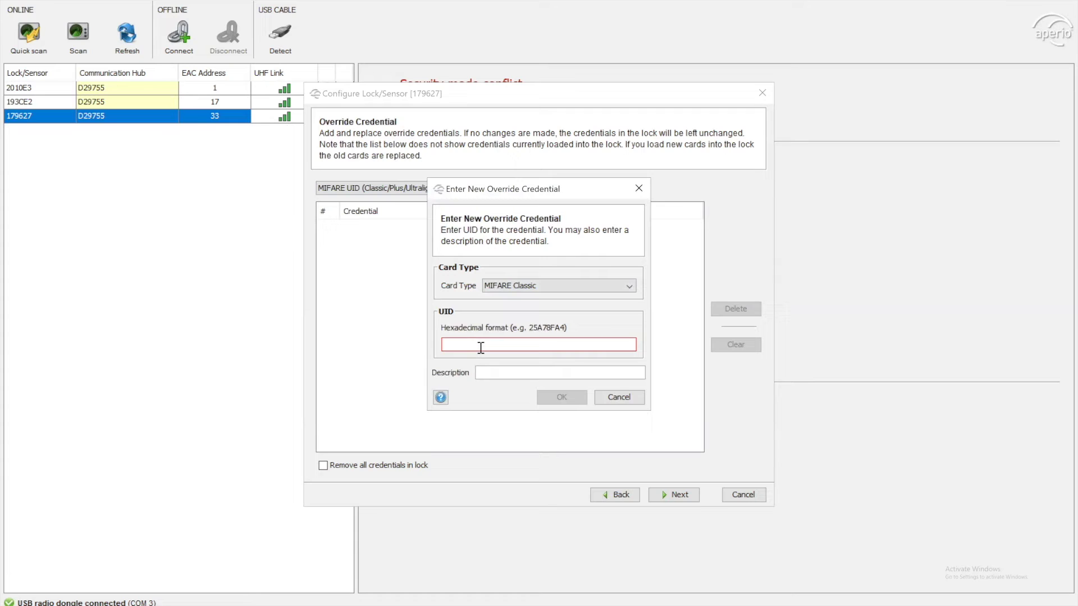
pyautogui.click(605, 396)
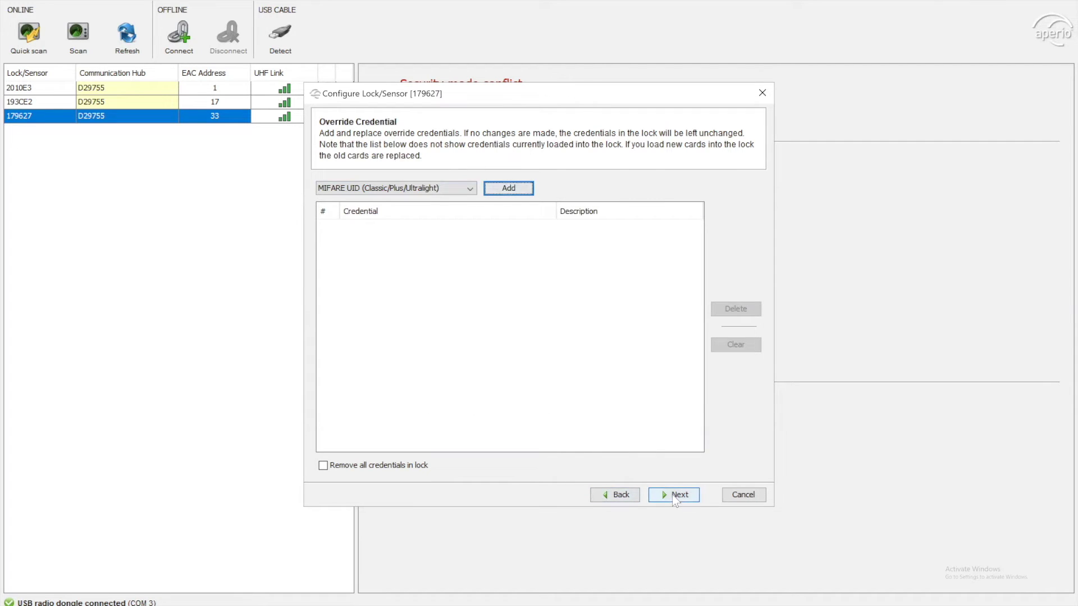
pyautogui.click(672, 494)
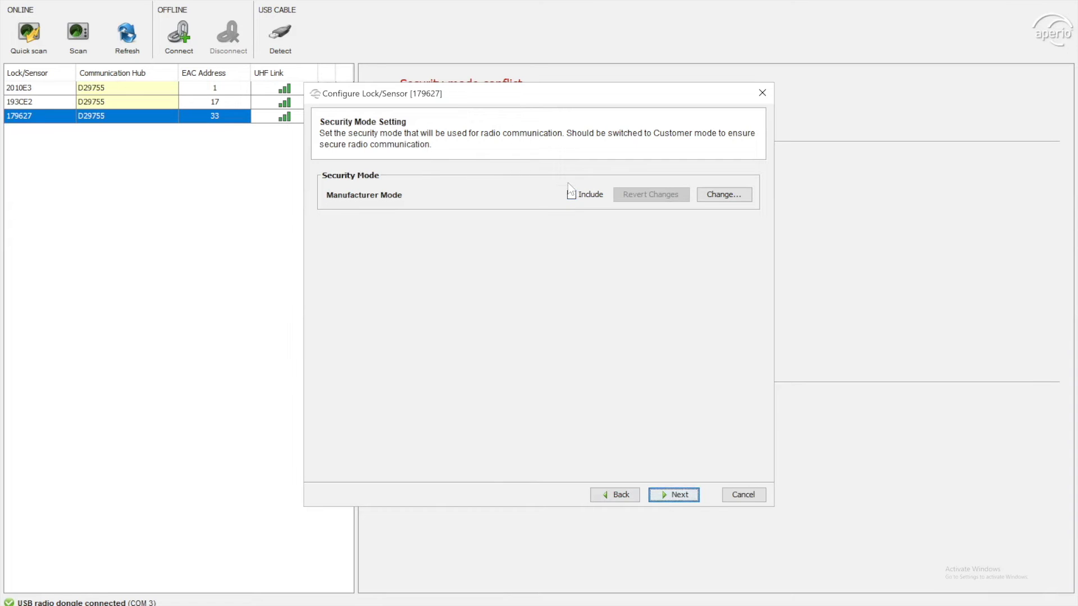
# - Change lock 179627's security mode from Manufacturer Mode to Customer Mode
pyautogui.click(724, 197)
pyautogui.click(487, 290)
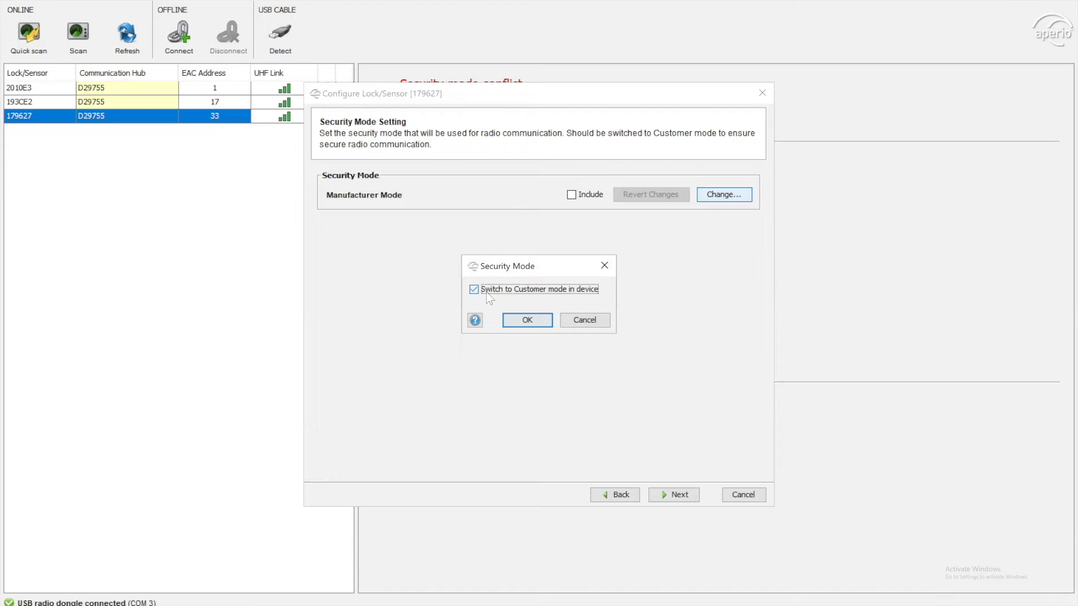
pyautogui.click(526, 323)
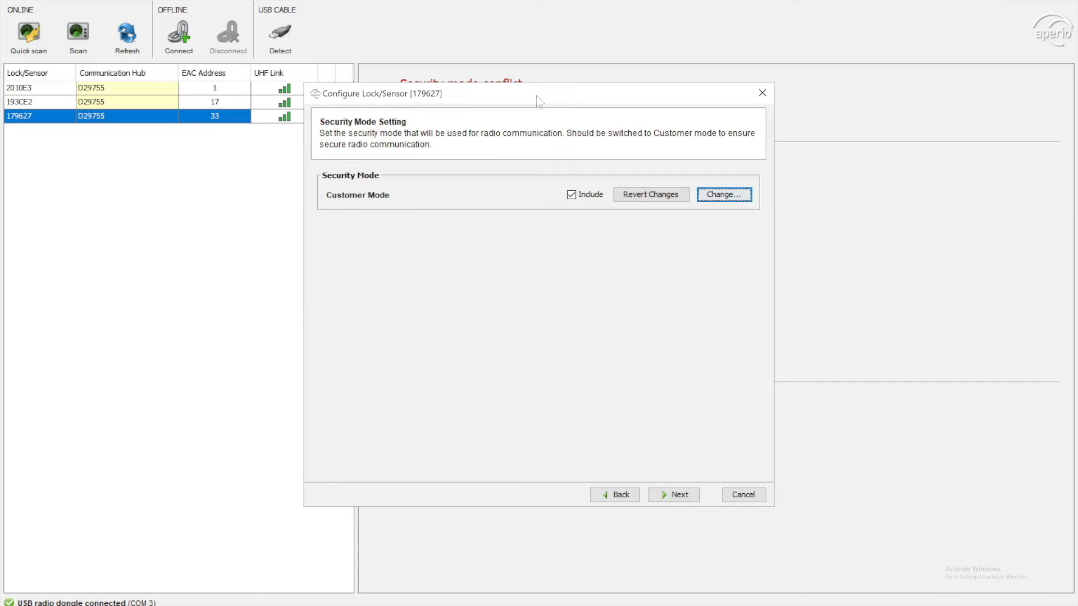
pyautogui.moveTo(537, 96); pyautogui.dragTo(537, 109)
# - Keep radio channel, lock, device and data privacy settings unchanged and send the configuration to lock 179627
pyautogui.click(668, 505)
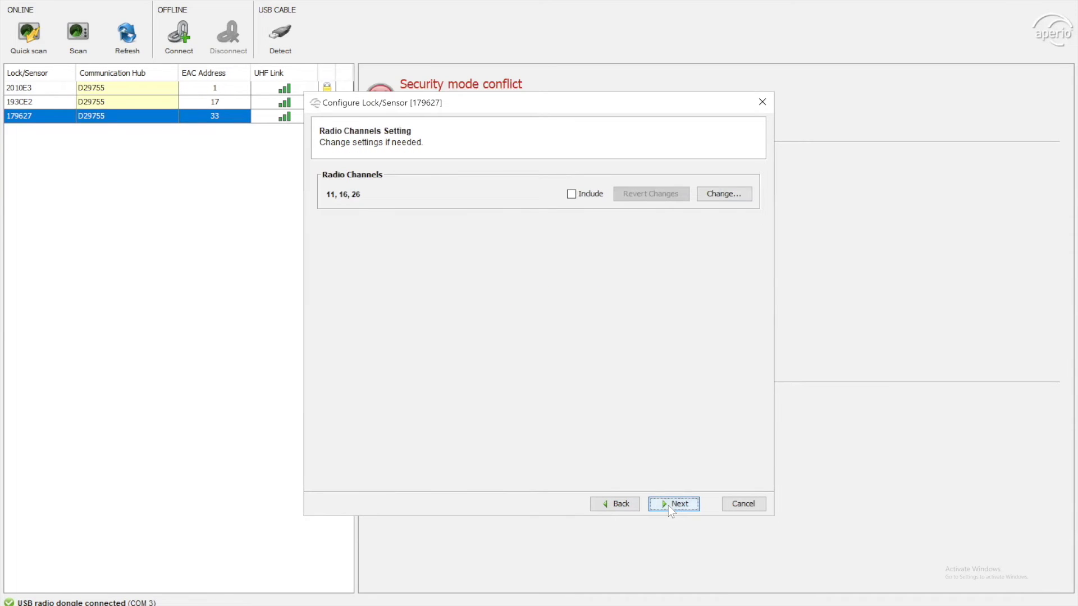
pyautogui.click(668, 504)
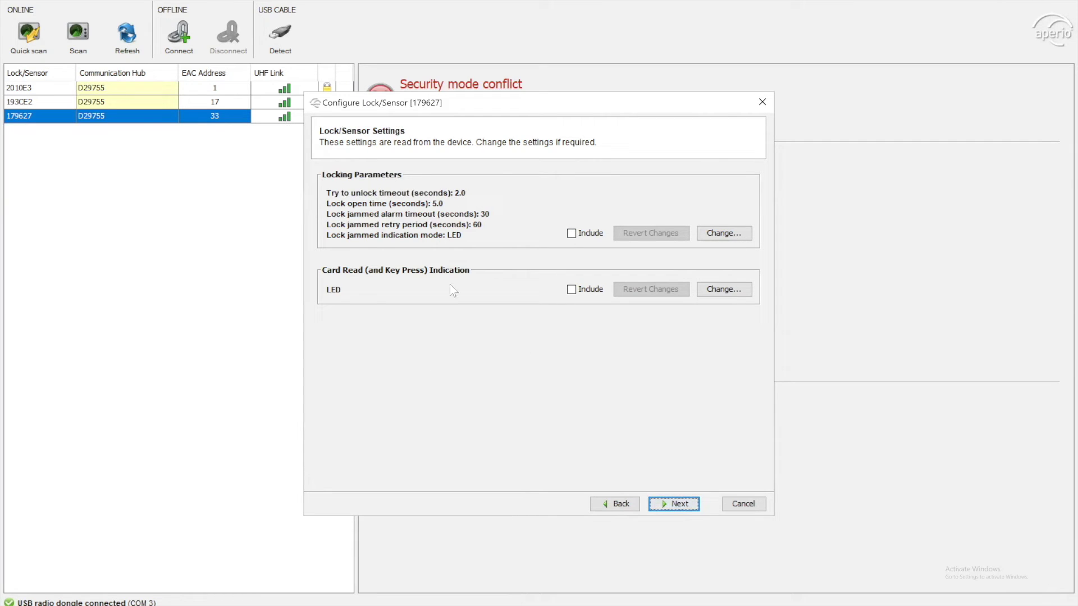
pyautogui.click(672, 505)
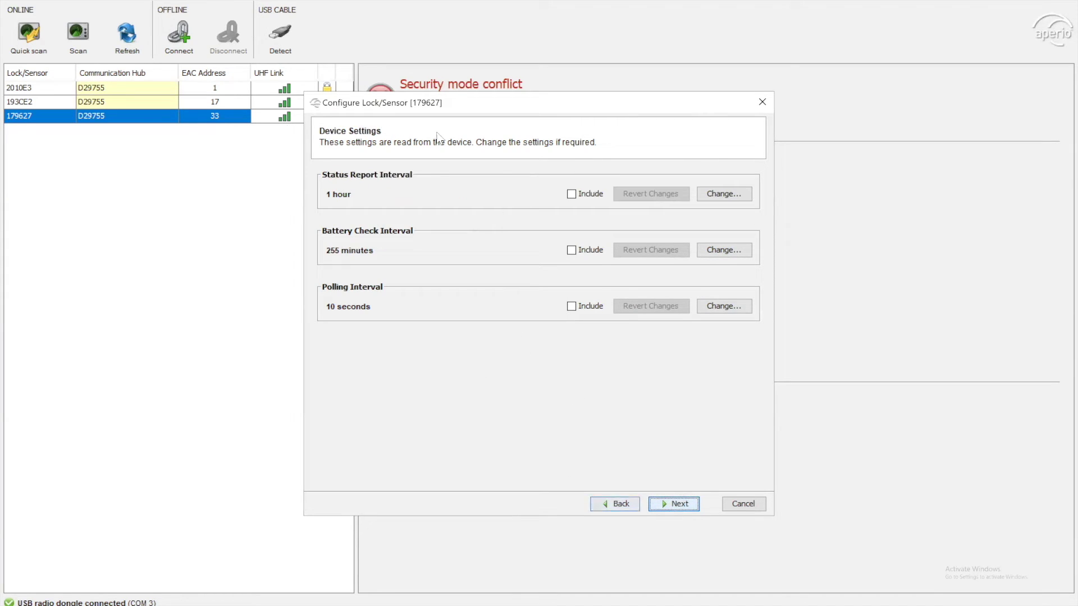
pyautogui.click(674, 505)
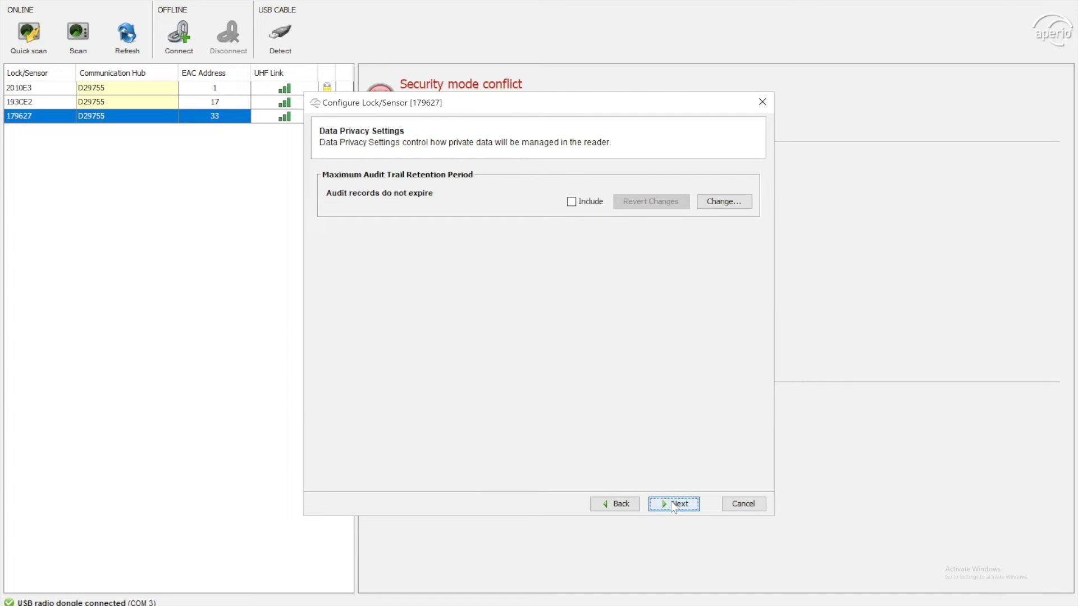
pyautogui.click(674, 505)
pyautogui.click(675, 503)
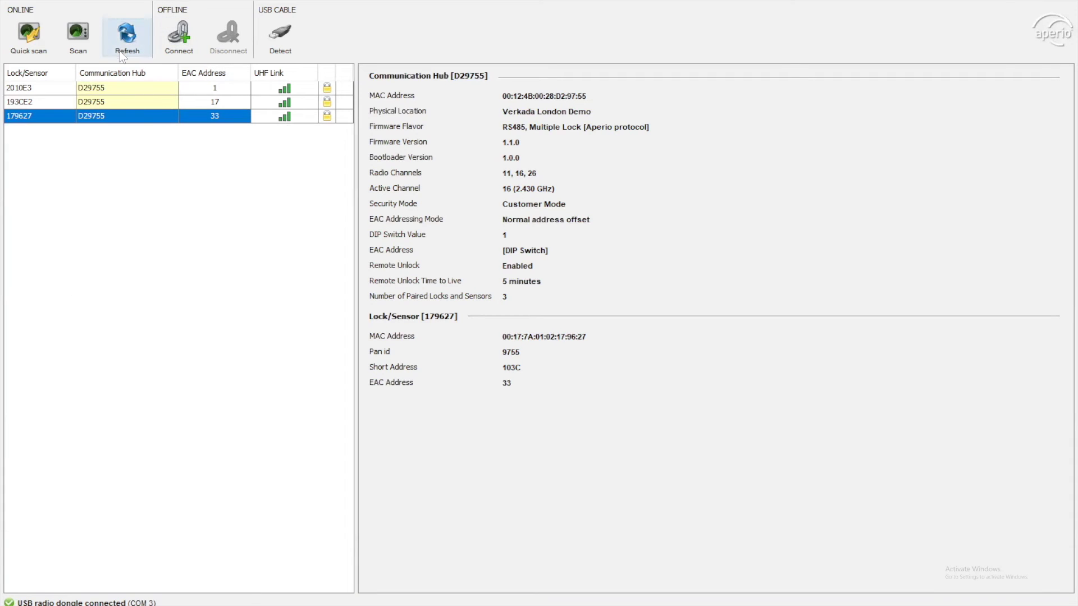
# - Bring up the actions menu for the lock 179627 row in the device list
pyautogui.rightClick(147, 123)
# - Review communication hub D29755's EAC credential settings, then close the hub configuration unchanged
pyautogui.moveTo(197, 151)
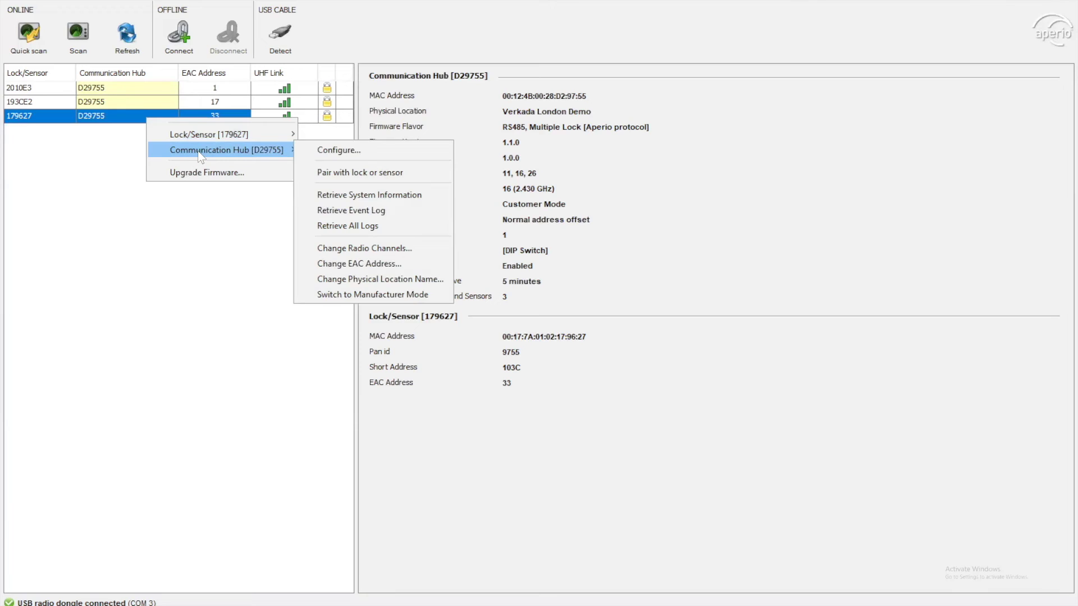
pyautogui.click(363, 152)
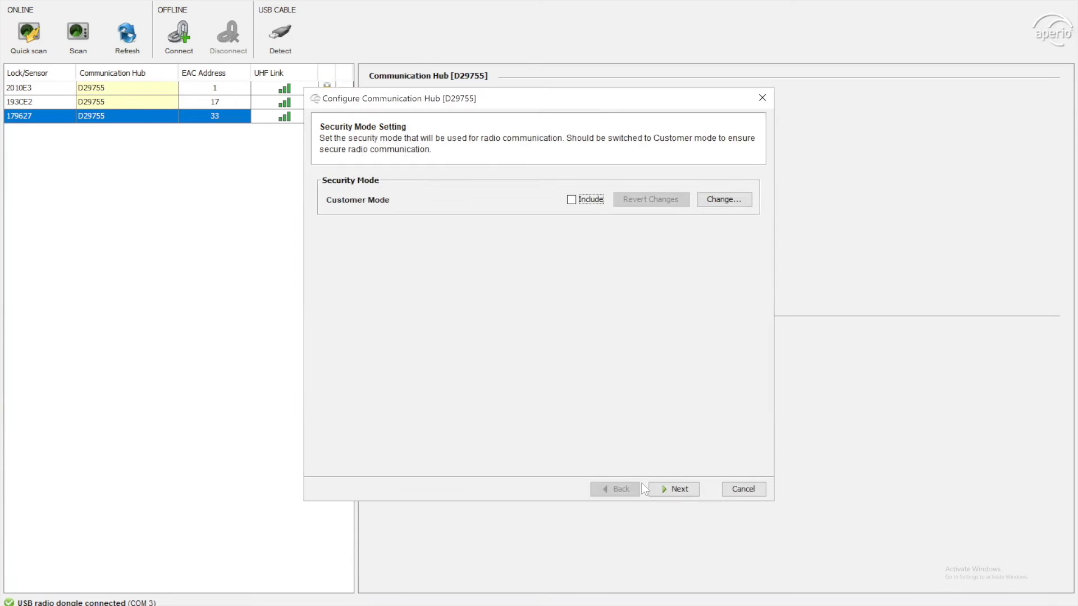
pyautogui.click(667, 494)
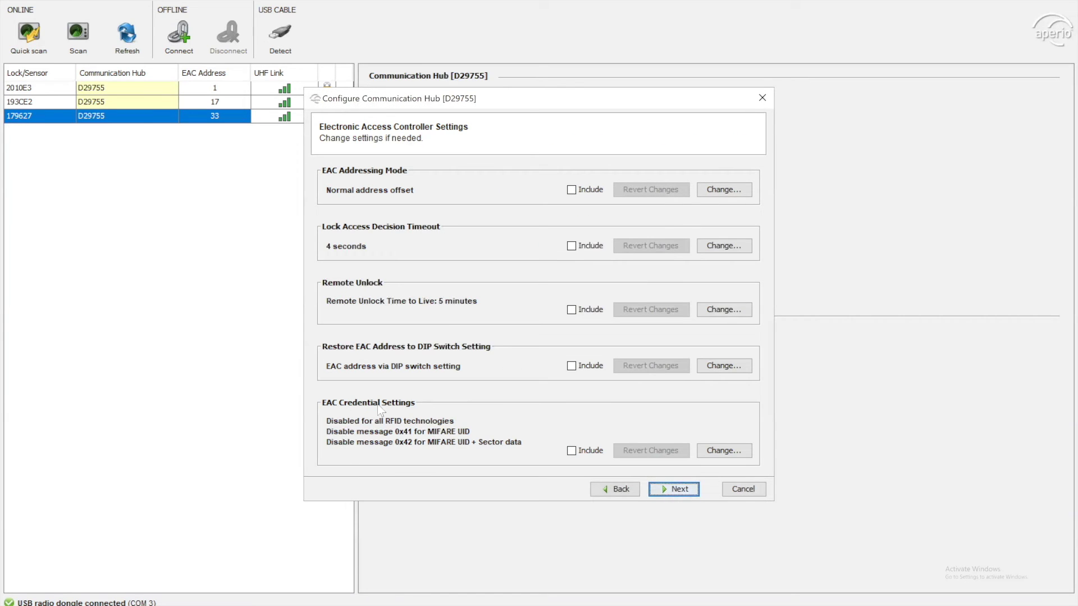
pyautogui.click(724, 451)
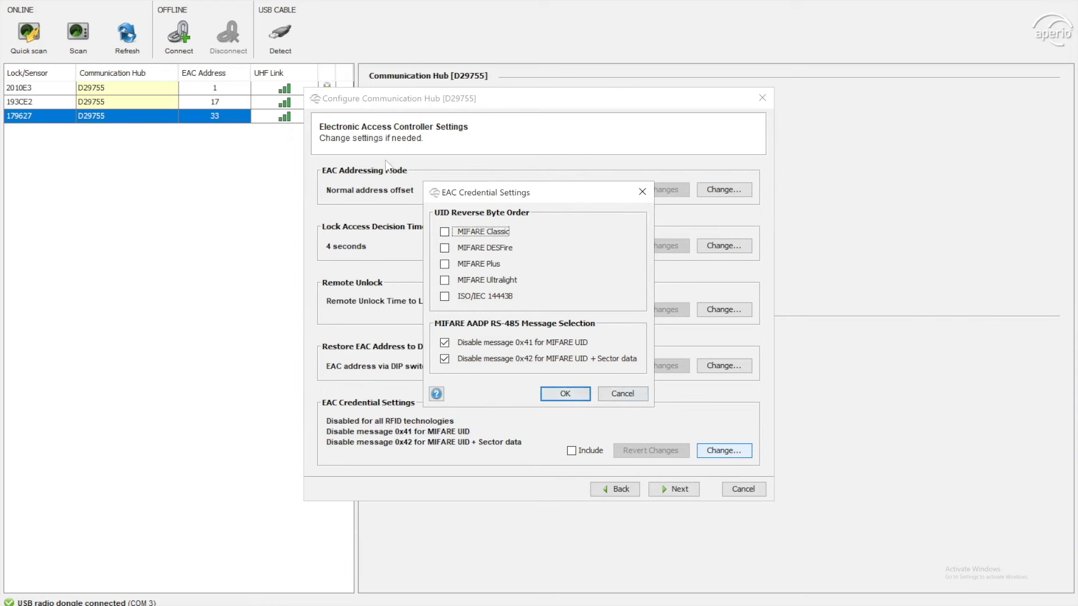
pyautogui.click(565, 394)
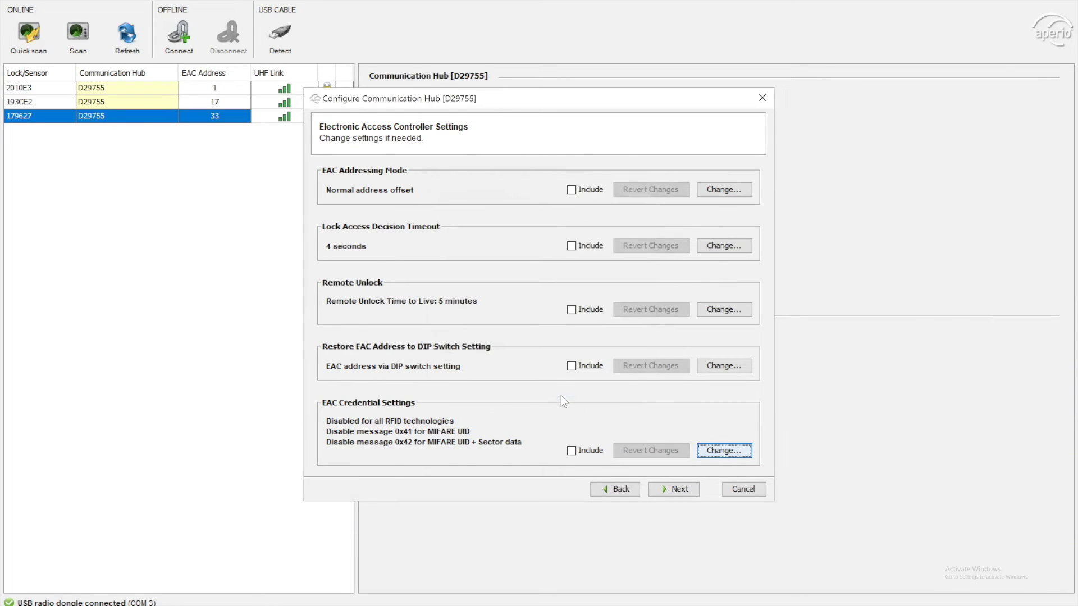
pyautogui.click(737, 486)
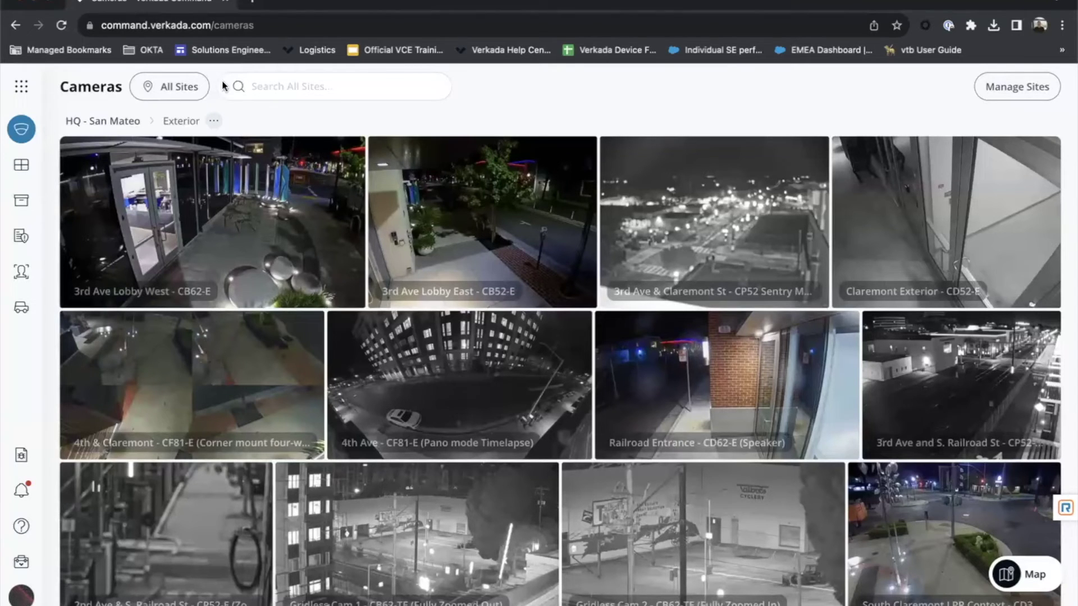
# - Go to Access > Controllers, open AC41 AA Mode, and begin adding a door
pyautogui.click(22, 89)
pyautogui.click(156, 155)
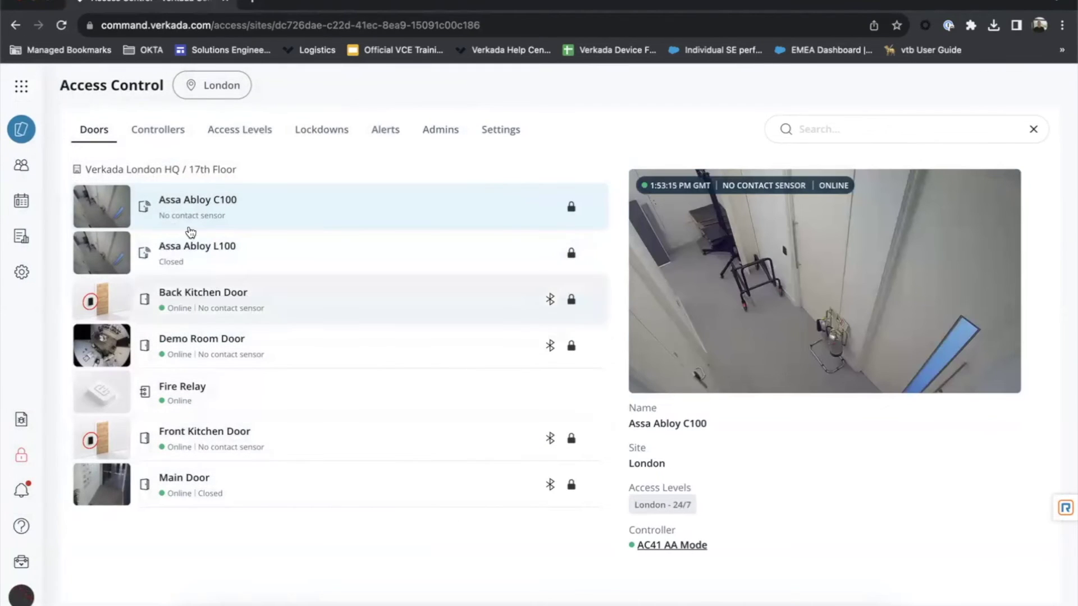
pyautogui.click(158, 140)
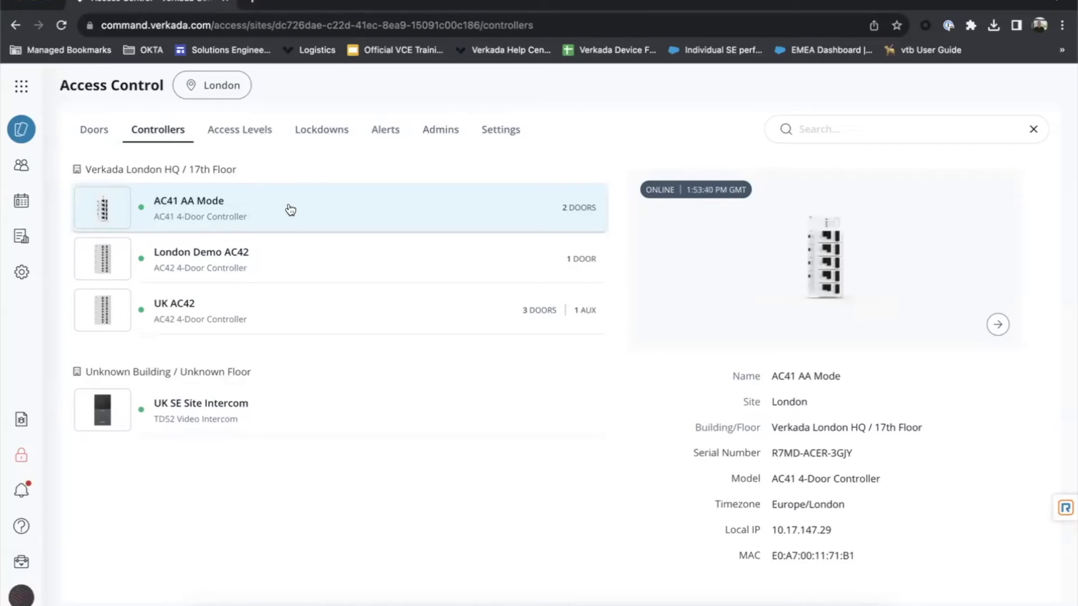
pyautogui.click(331, 216)
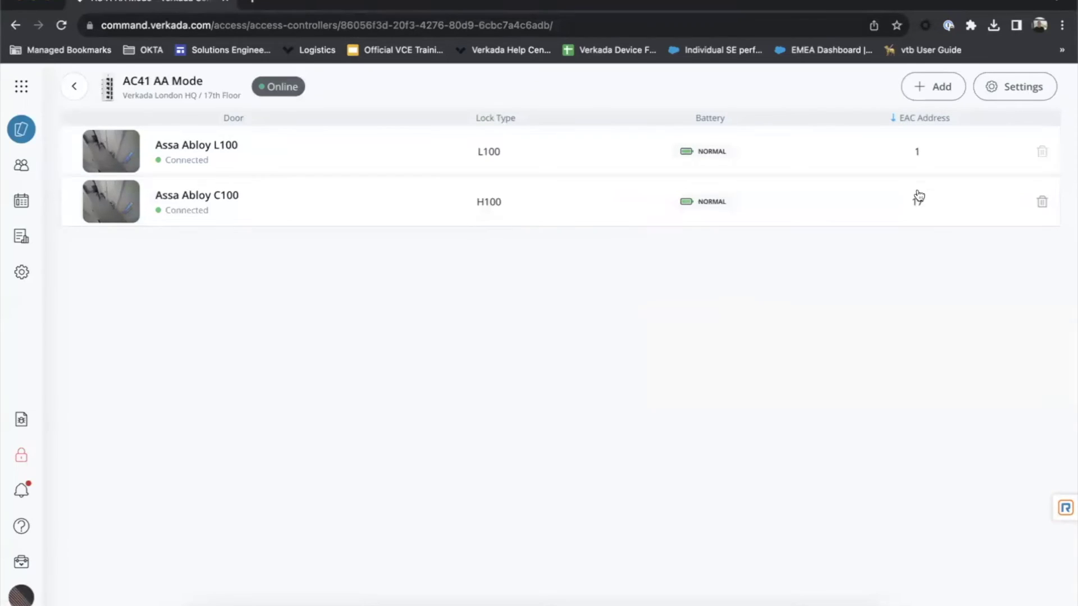
pyautogui.click(921, 98)
# - Name the new door K100 and set its EAC address to 33
pyautogui.click(682, 207)
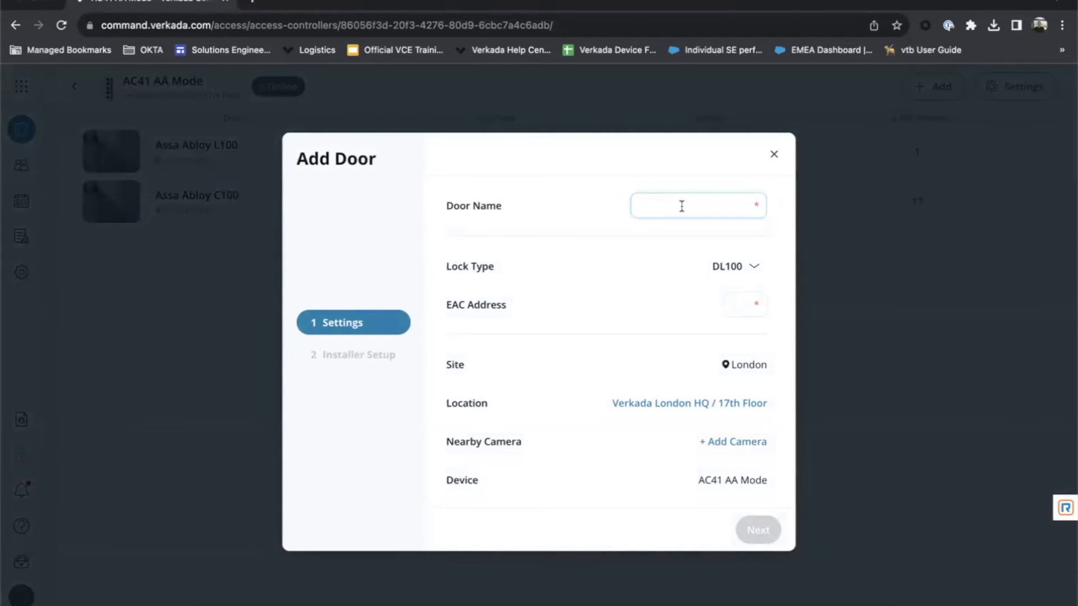
pyautogui.write('K100')
pyautogui.click(740, 304)
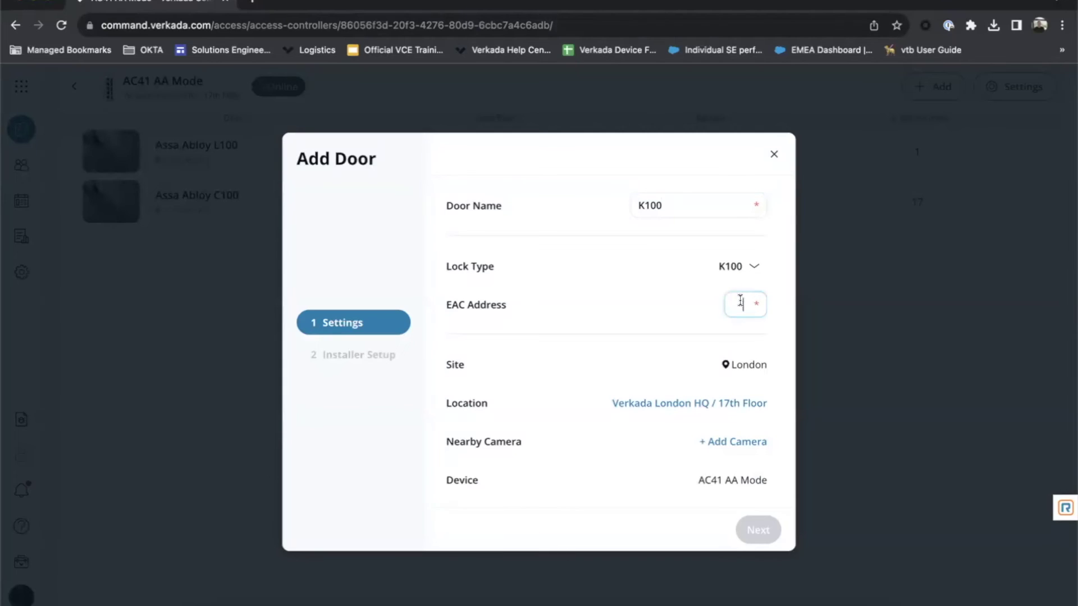
pyautogui.write('33')
pyautogui.click(685, 349)
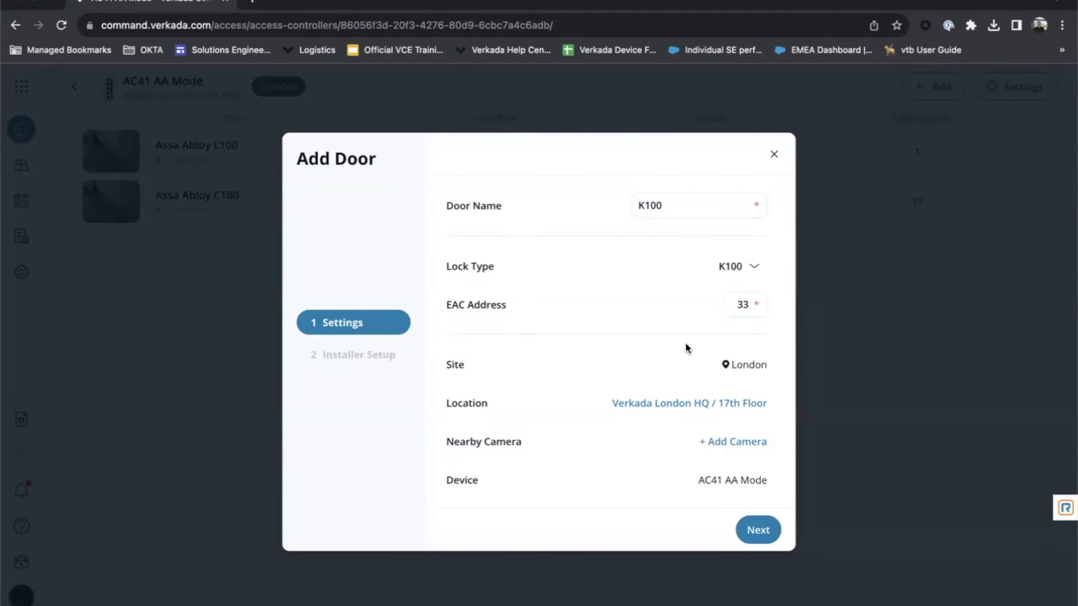
pyautogui.scroll(-1, 665, 361)
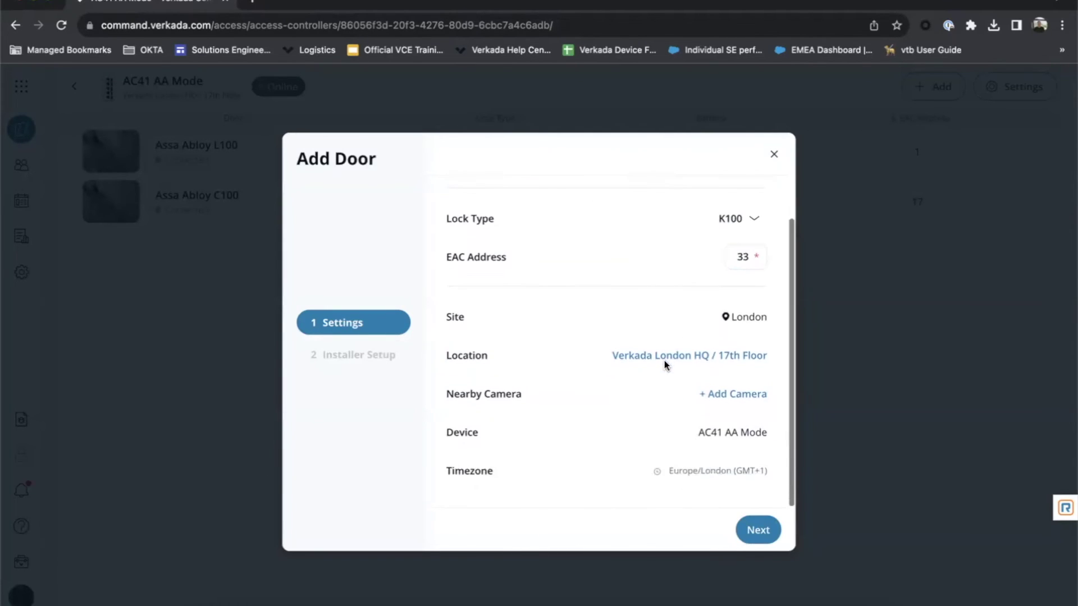
pyautogui.click(708, 396)
pyautogui.click(817, 557)
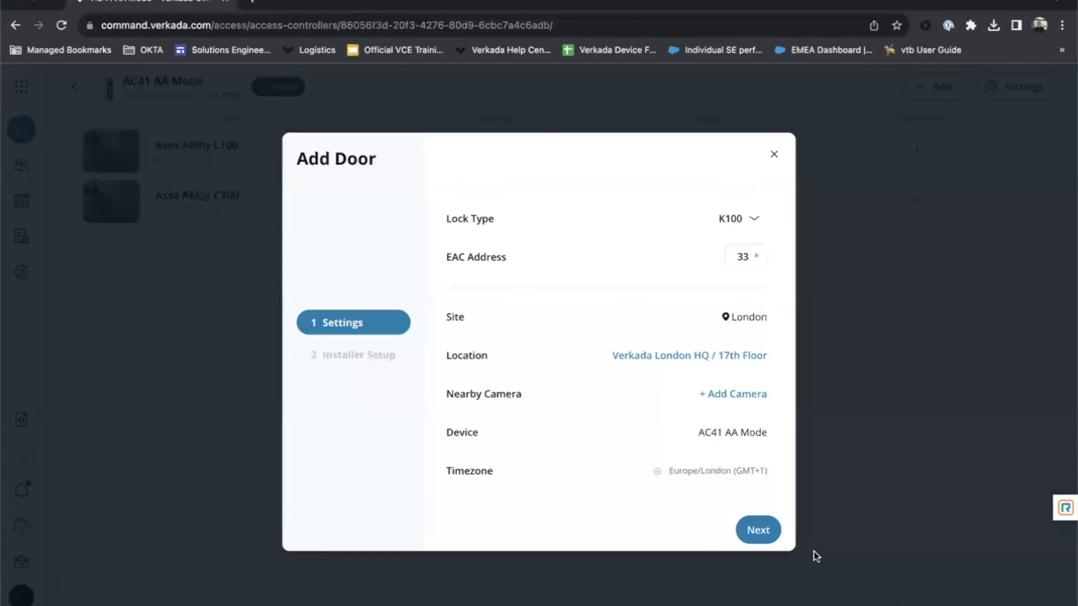
# - Turn off door position sensing and finish adding the K100 door
pyautogui.click(749, 528)
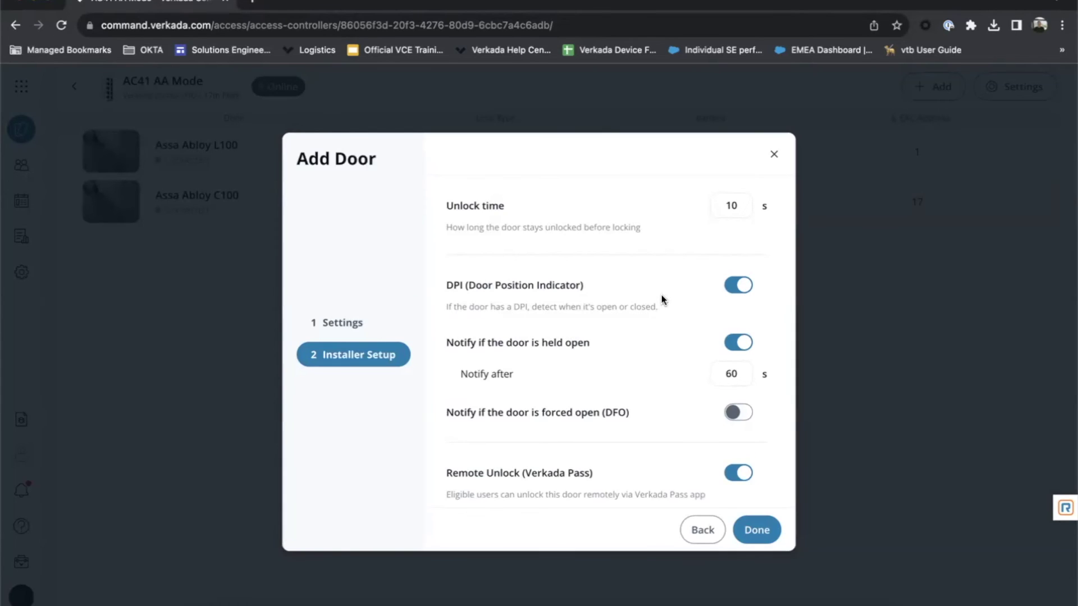
pyautogui.click(735, 286)
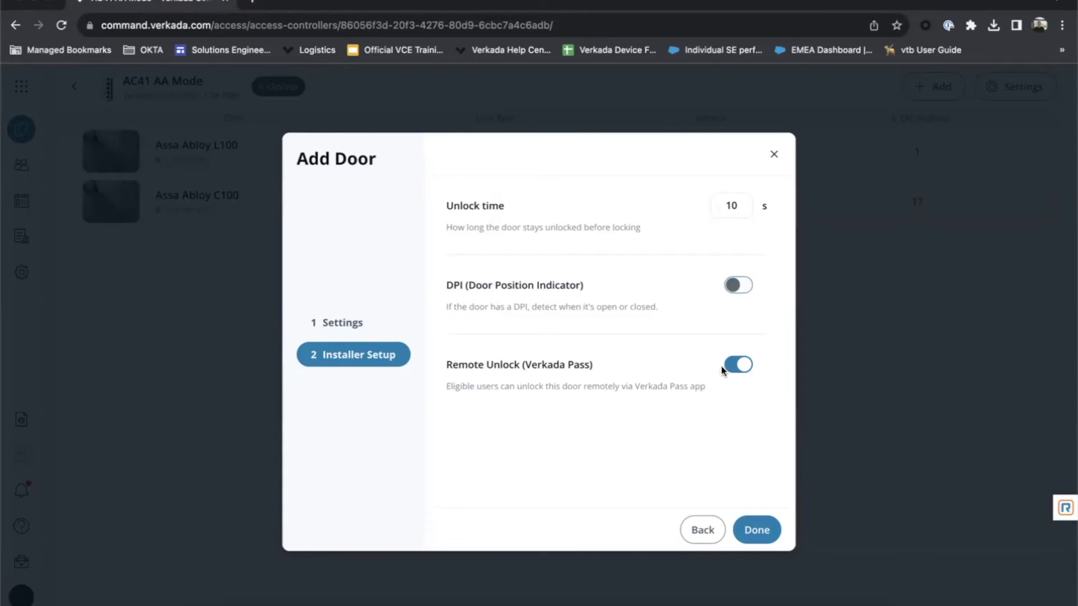
pyautogui.click(753, 524)
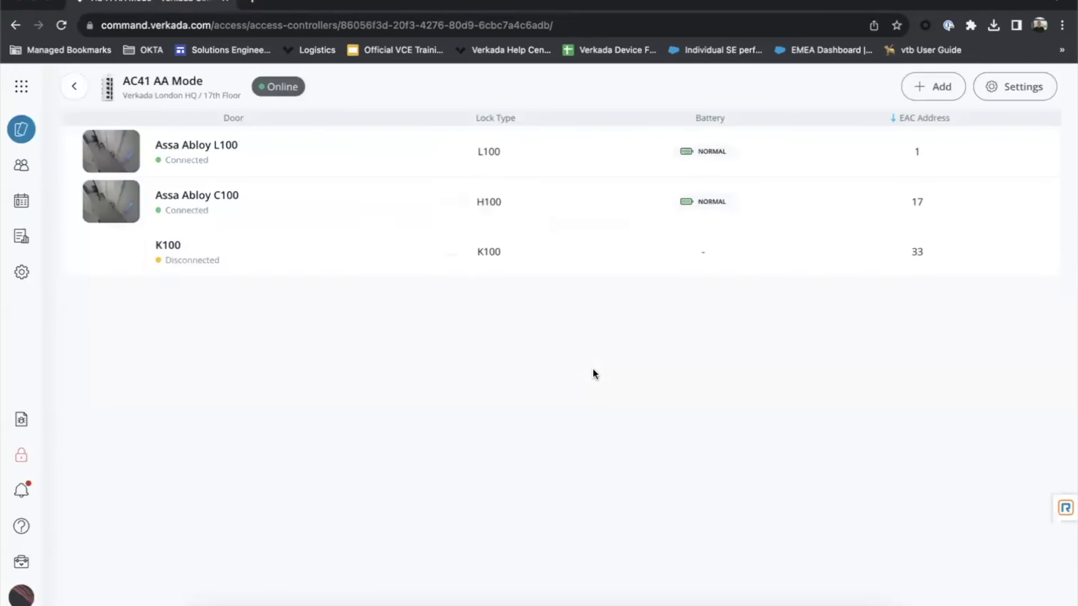
# - Reload to show K100 as Connected, open its door page and view its access levels
pyautogui.click(61, 25)
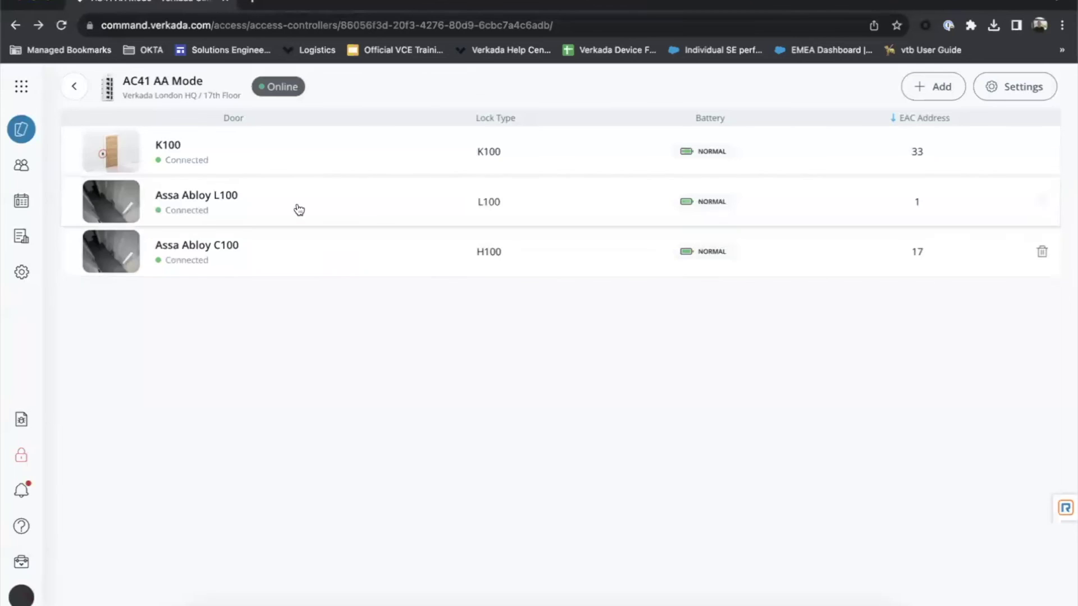
pyautogui.click(280, 166)
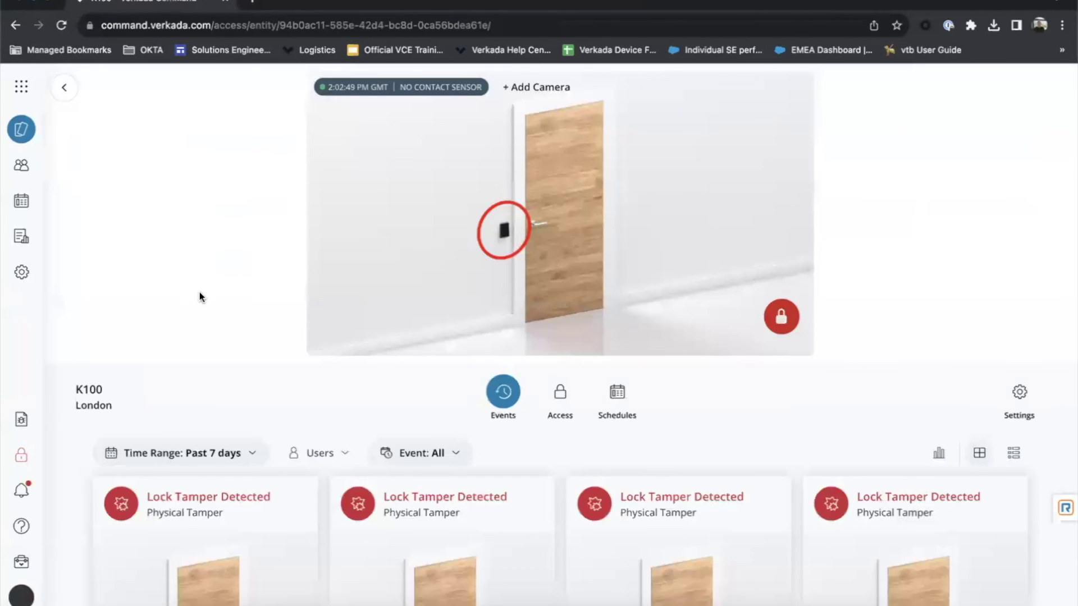
pyautogui.scroll(-3, 200, 295)
pyautogui.scroll(-1, 200, 297)
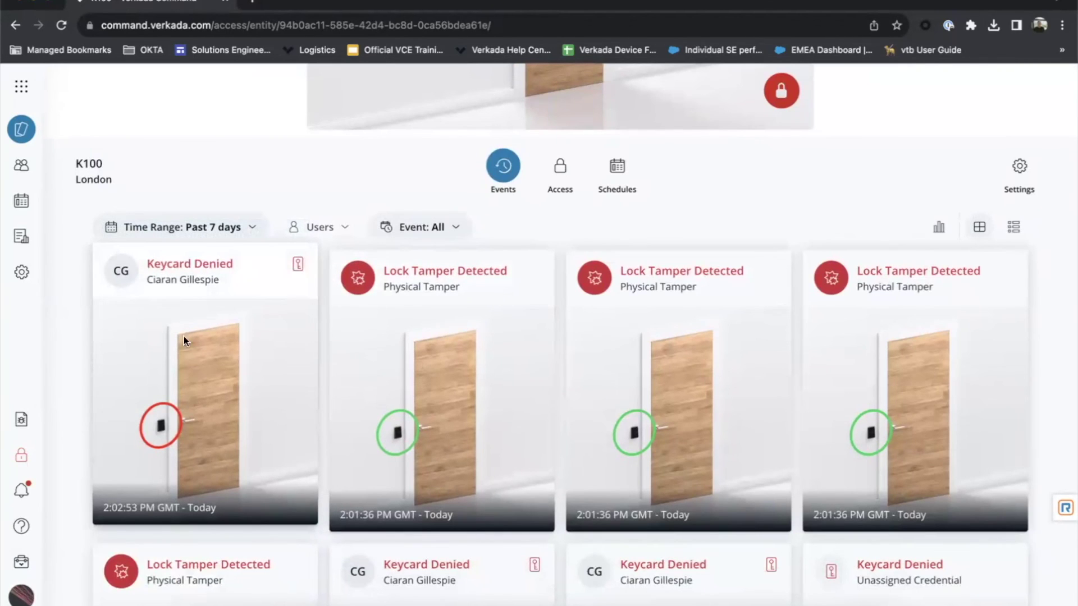
pyautogui.moveTo(193, 277)
pyautogui.click(560, 168)
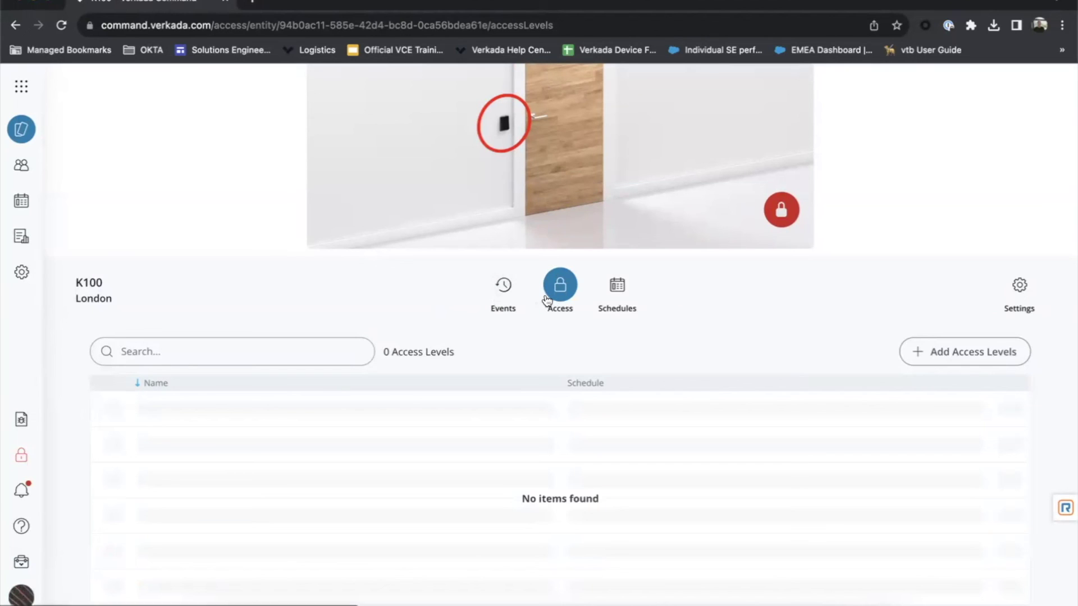
# - Assign the London - 24/7 access level to door K100
pyautogui.click(927, 354)
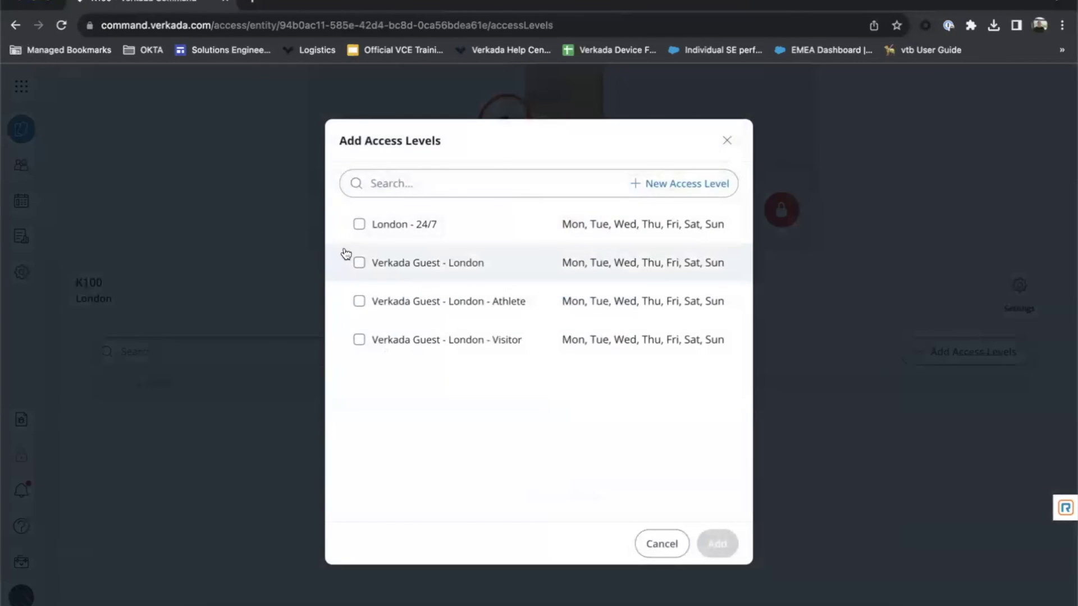
pyautogui.click(358, 225)
pyautogui.click(718, 544)
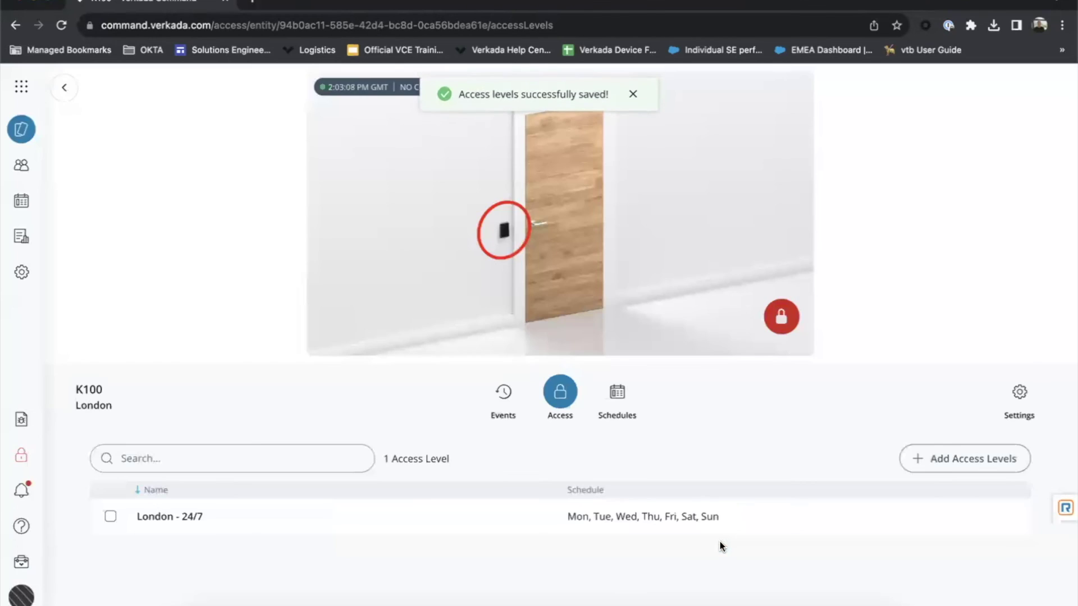
# - Check K100's schedule and access levels, then review its event history
pyautogui.click(618, 398)
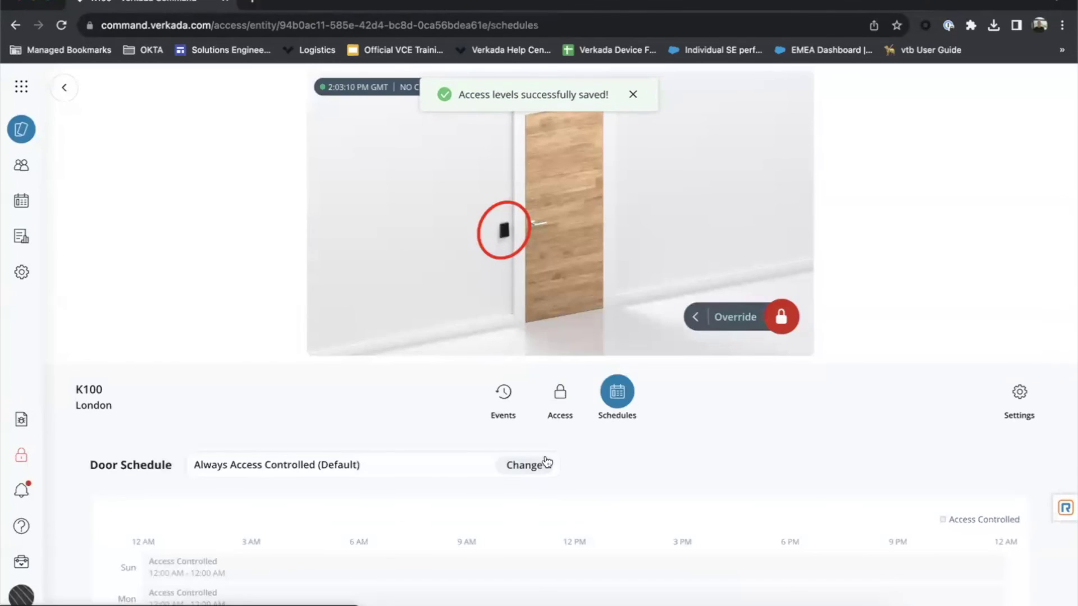
pyautogui.scroll(-4, 547, 462)
pyautogui.scroll(4, 547, 449)
pyautogui.click(561, 351)
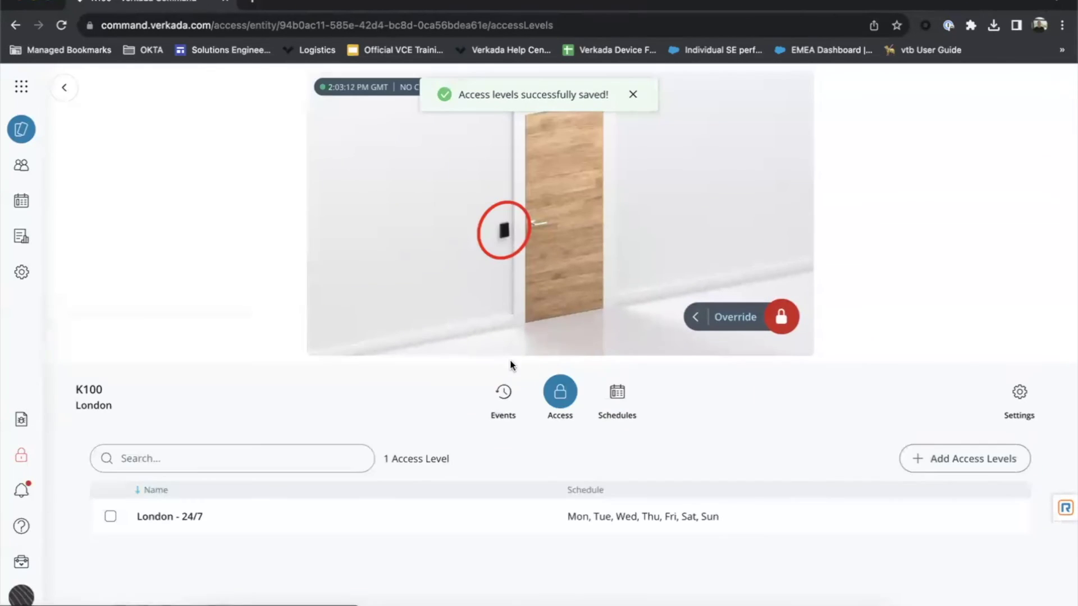
pyautogui.click(500, 394)
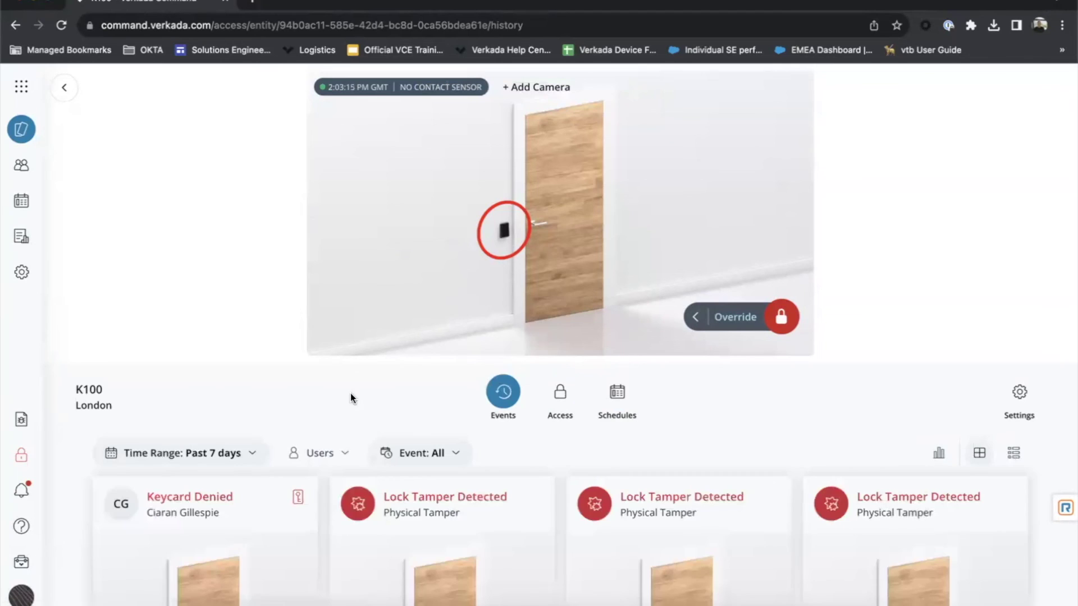